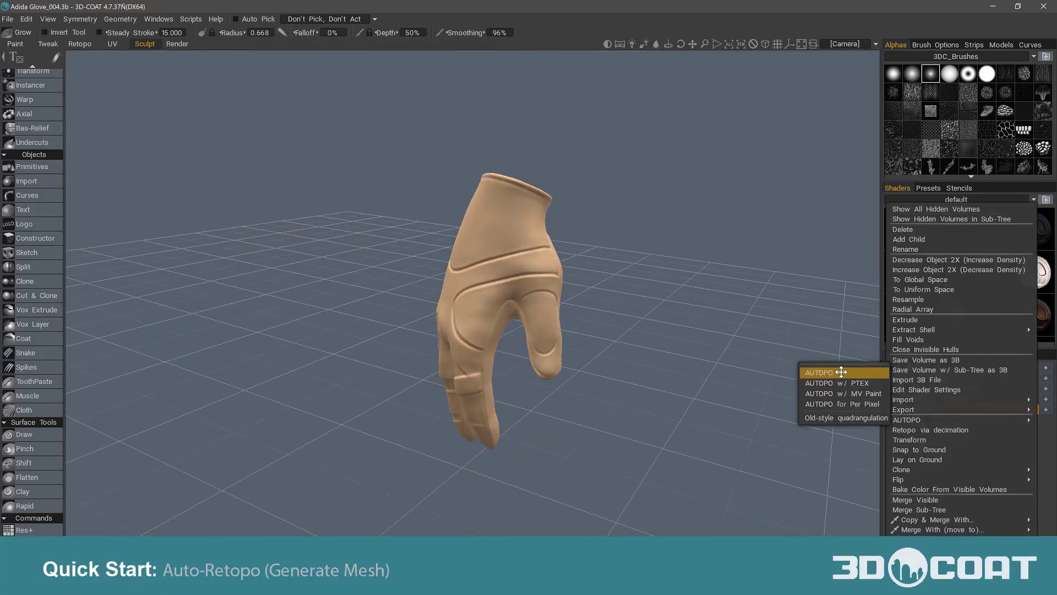
Run AUTOPO on the glove volume with a required poly count of 15000 and skip the density painting stage
click(841, 373)
drag(463, 202, 363, 152)
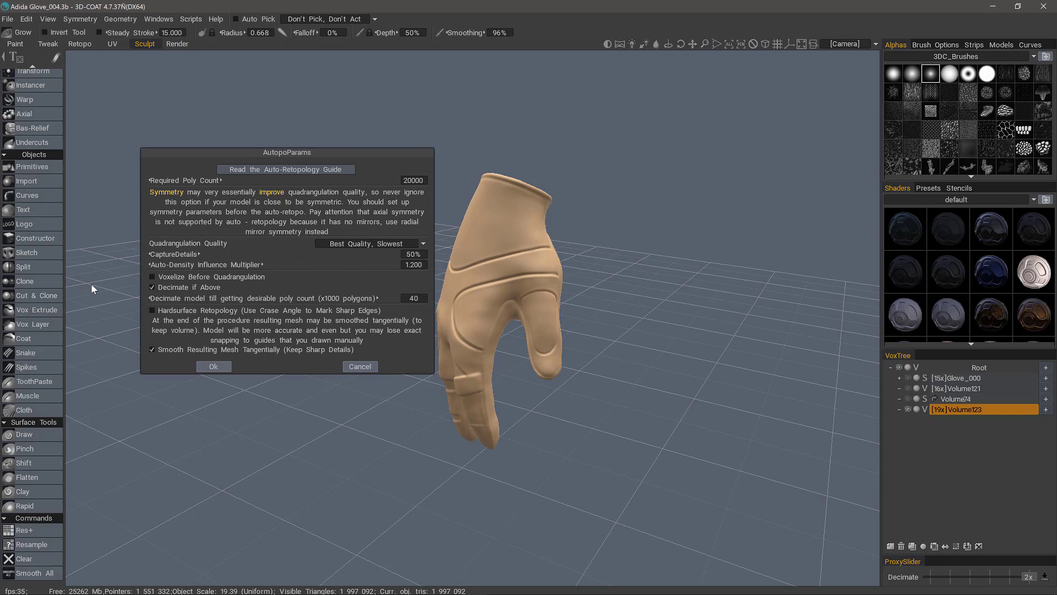
click(415, 180)
text(15000)
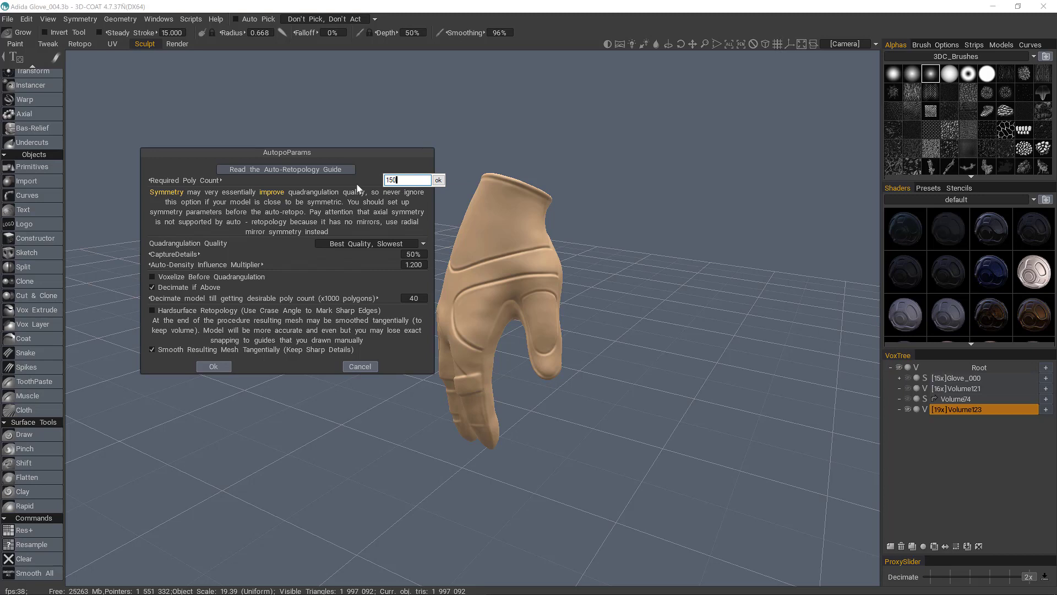
click(439, 180)
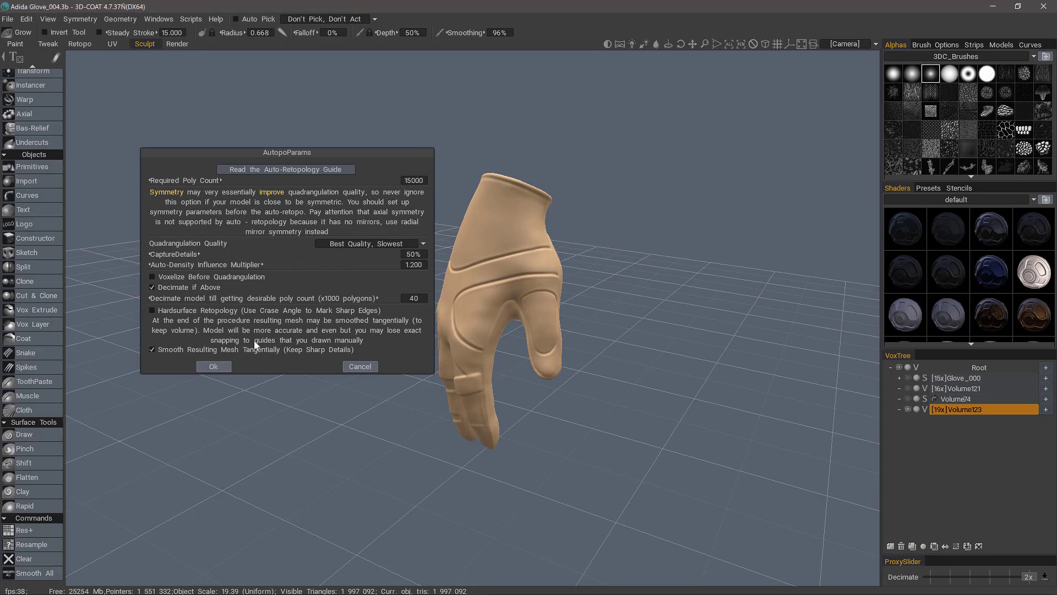
click(218, 366)
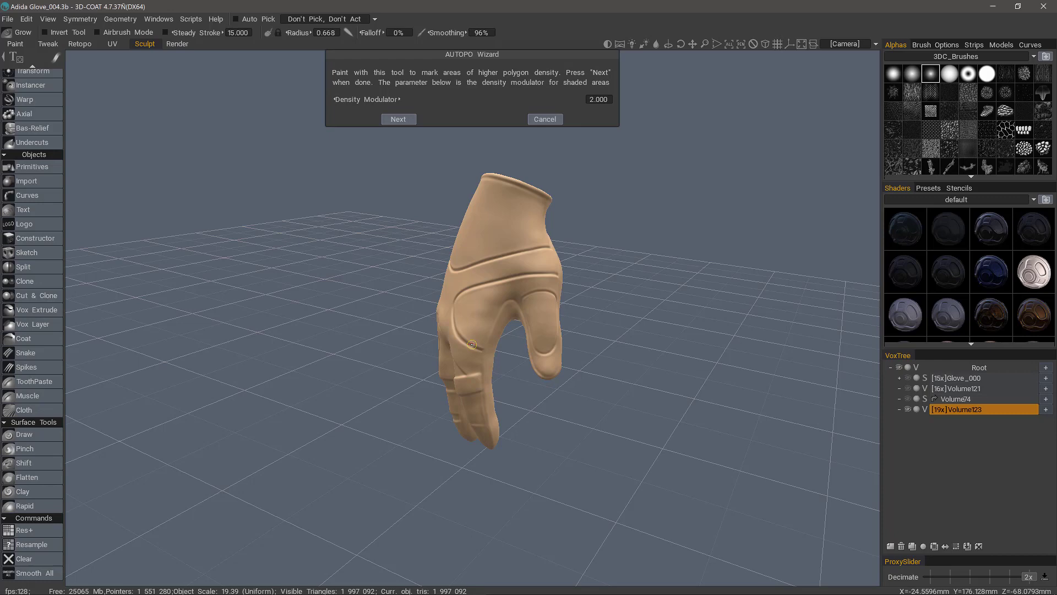
click(398, 119)
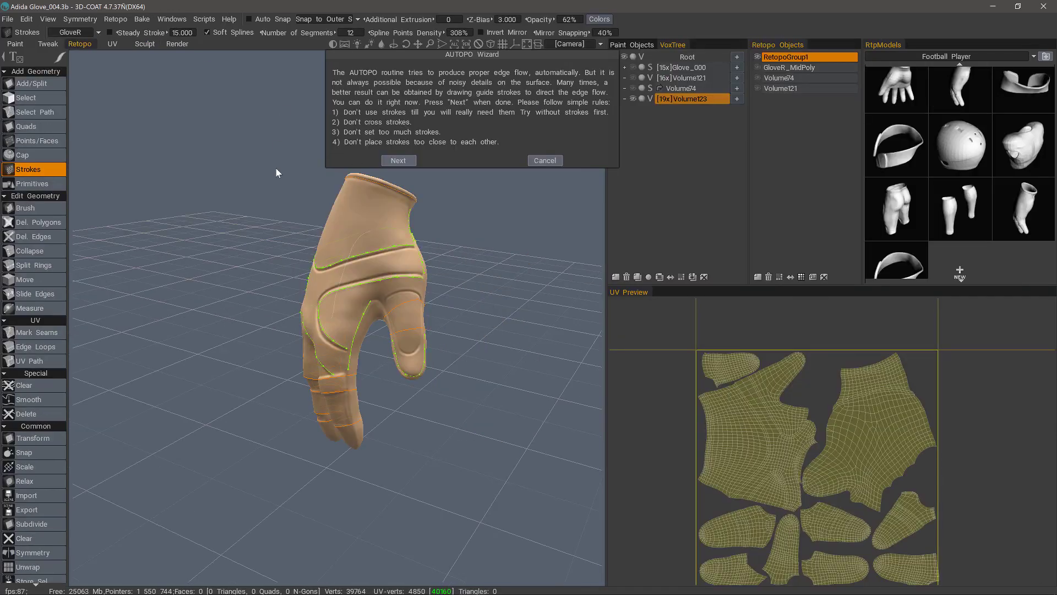
Slice a ring-shaped guide stroke around the glove's wrist just below the cuff rim, and undo it
drag(318, 180, 314, 311)
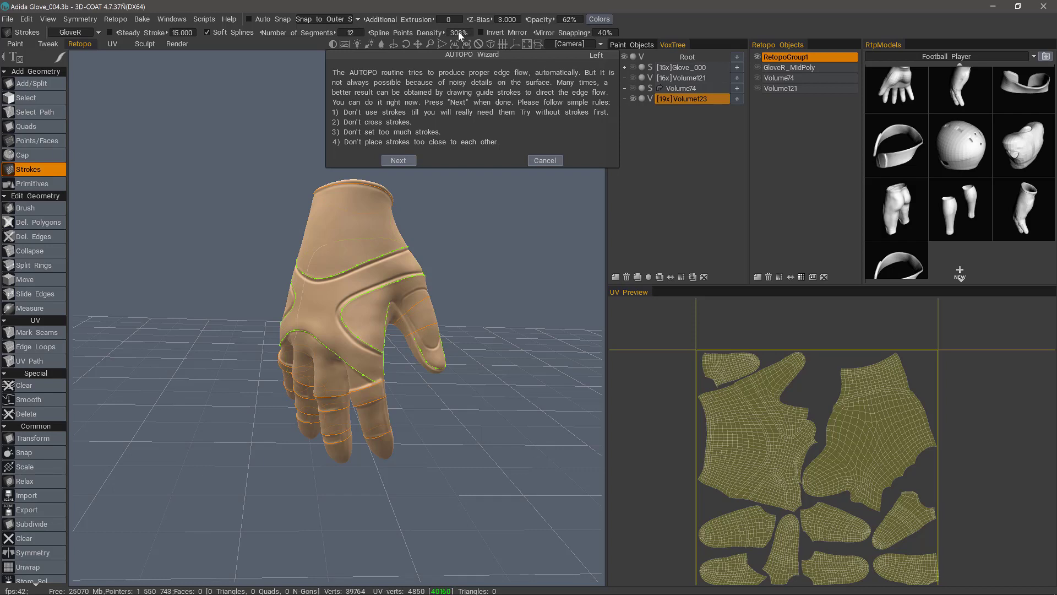
click(357, 266)
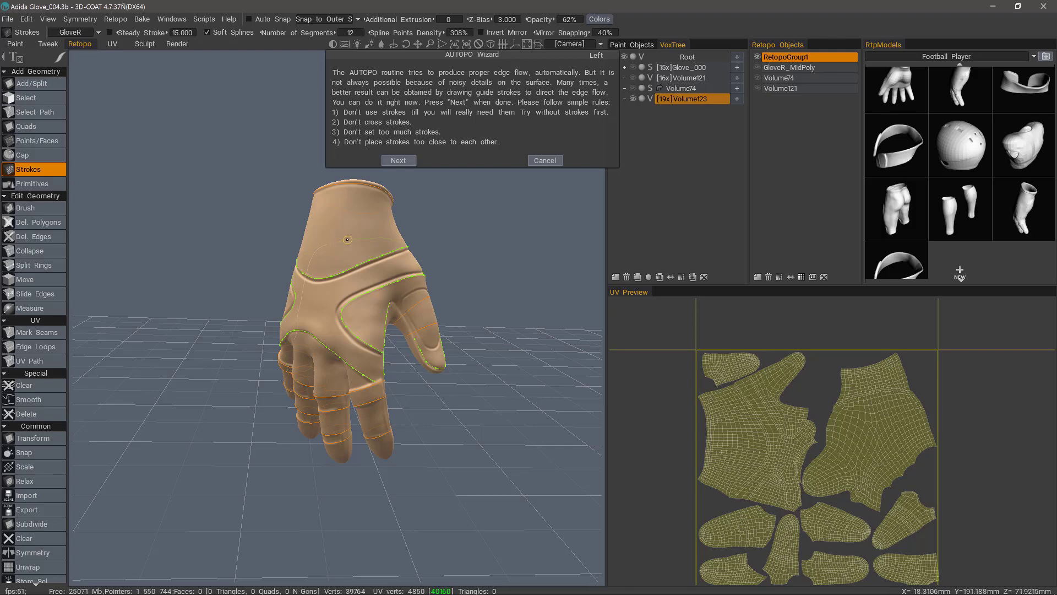
mouse_move(252, 292)
mouse_down()
mouse_move(246, 283)
mouse_move(257, 305)
mouse_move(226, 283)
mouse_up()
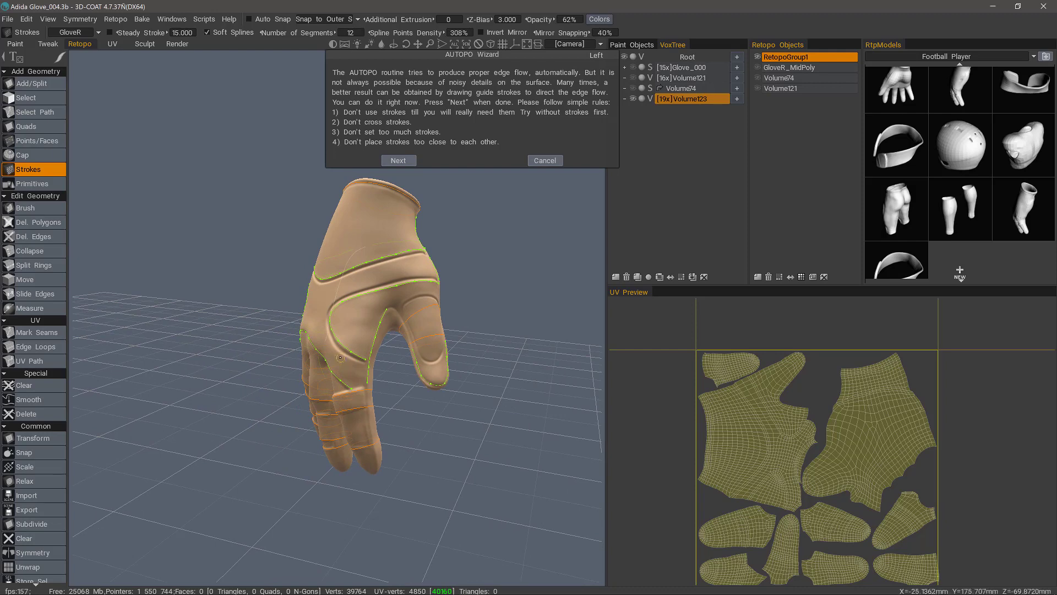
mouse_move(397, 337)
mouse_down()
mouse_move(391, 310)
mouse_move(238, 276)
mouse_move(238, 286)
mouse_move(380, 345)
mouse_up()
scroll(379, 346, up, 3)
mouse_move(390, 289)
mouse_down()
mouse_move(410, 325)
mouse_move(385, 330)
mouse_move(389, 319)
mouse_move(323, 211)
mouse_move(275, 223)
mouse_move(275, 187)
mouse_move(297, 228)
mouse_move(272, 221)
mouse_move(289, 212)
mouse_up()
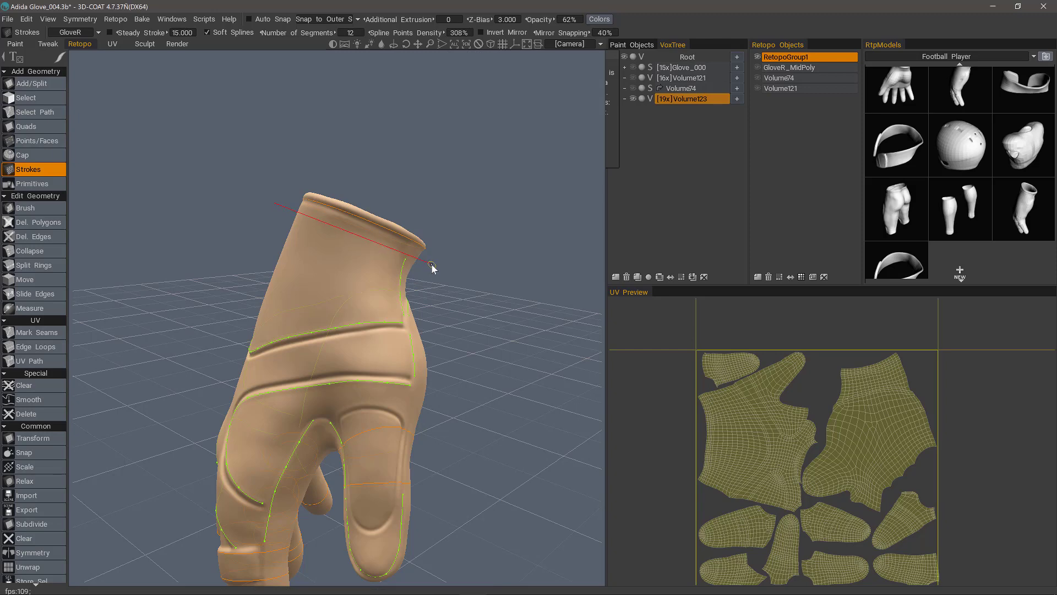
drag(432, 264, 433, 266)
alt+drag(459, 298, 291, 239)
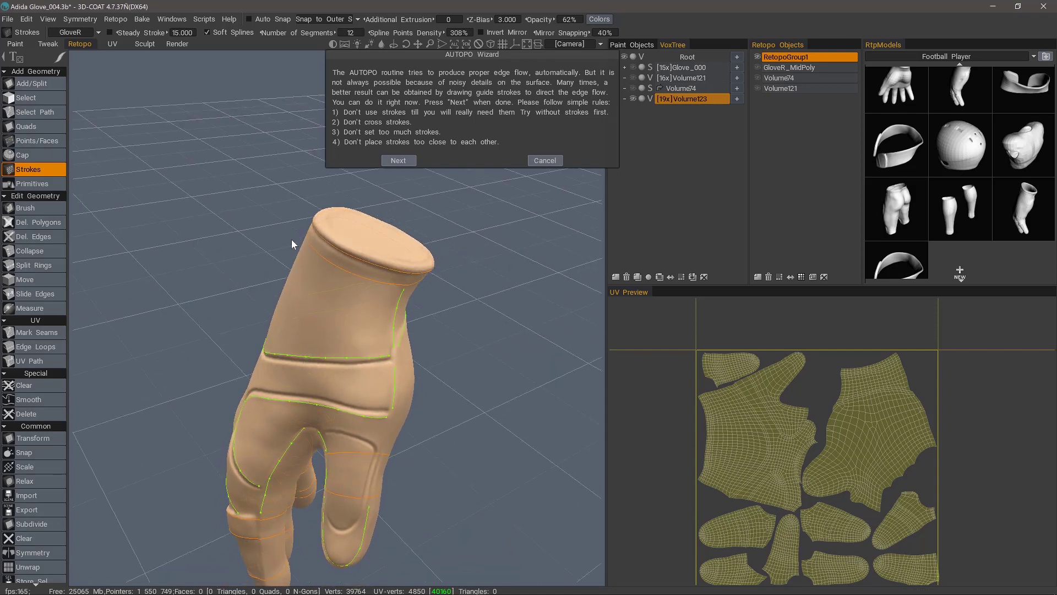
key(ctrl+z)
Select the guide stroke along the wrist groove and examine how the guide strokes follow the glove's seams and fingers from all sides
alt+drag(299, 199, 347, 346)
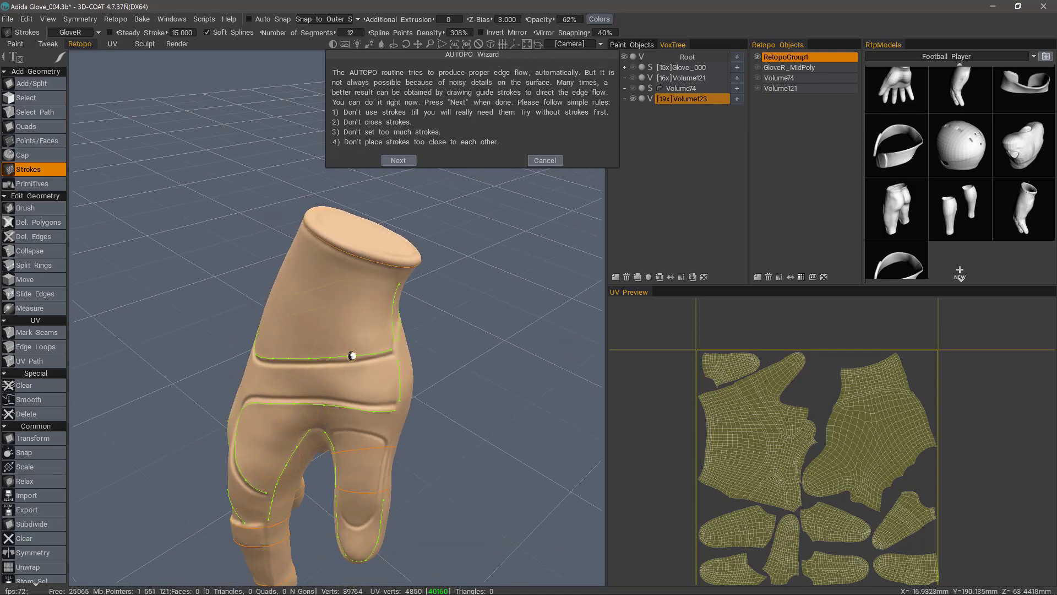
click(375, 354)
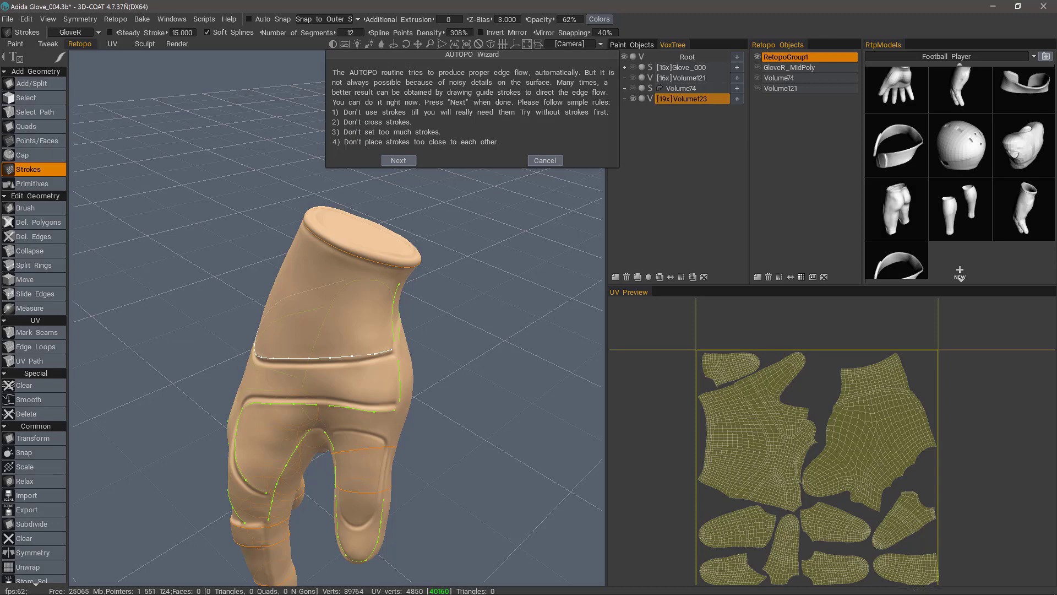
drag(226, 218, 157, 167)
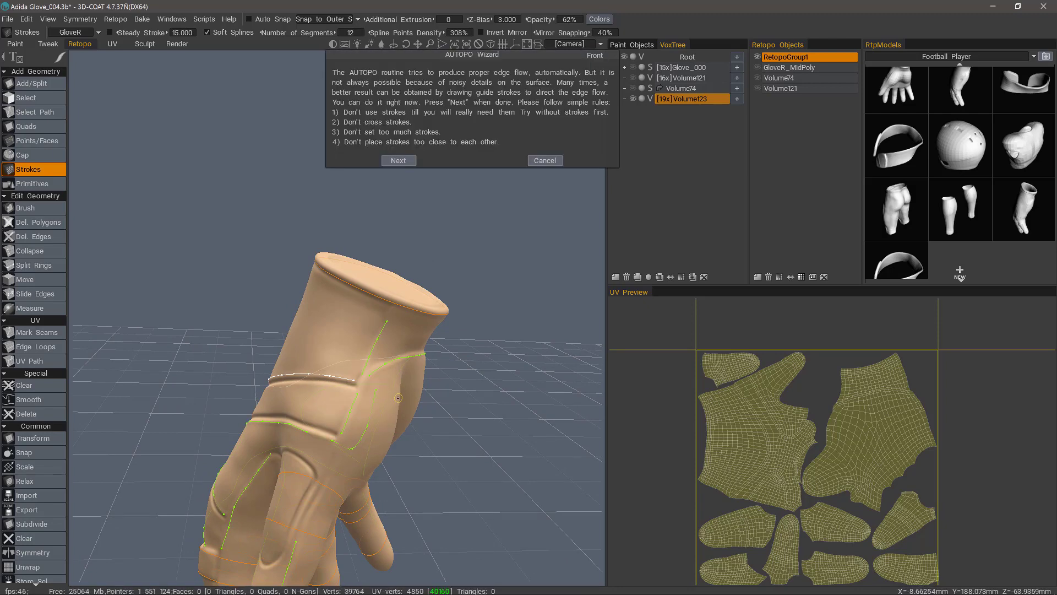
key(ctrl+z)
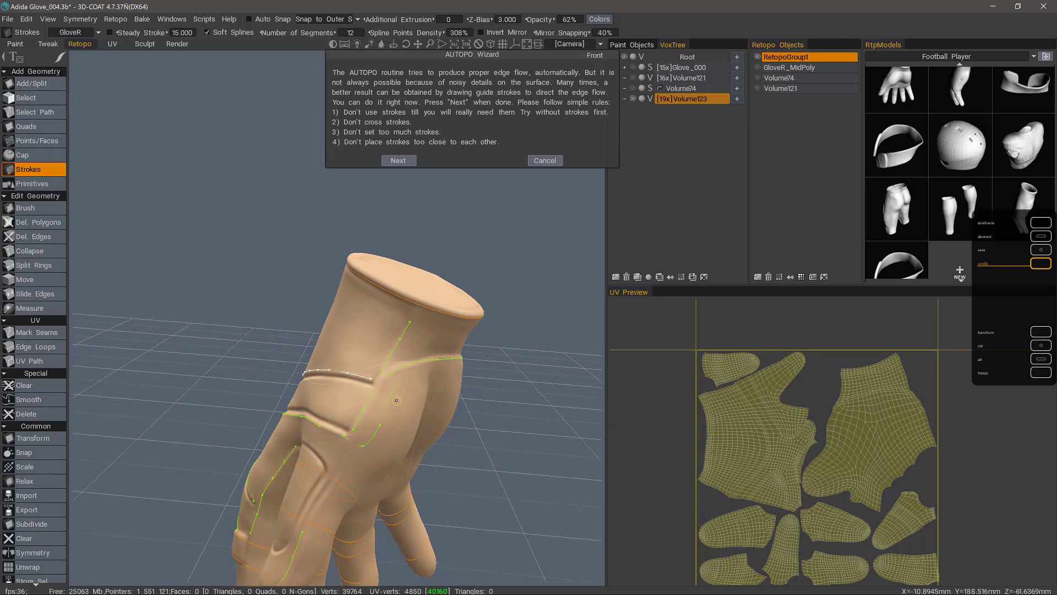
mouse_move(231, 259)
mouse_down()
mouse_move(345, 307)
mouse_move(240, 298)
mouse_move(234, 275)
mouse_up()
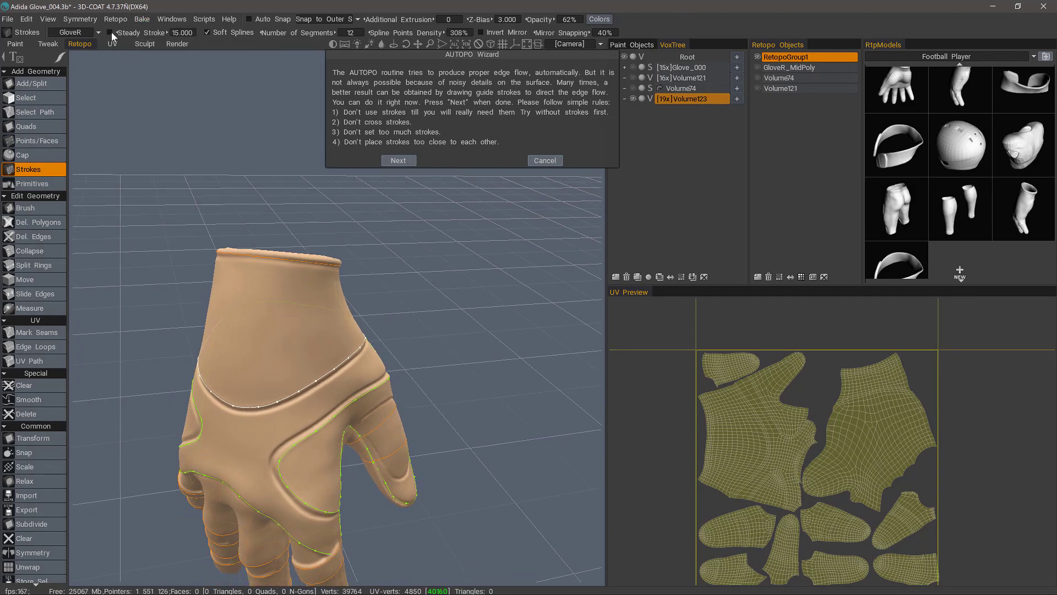
mouse_move(251, 300)
alt+mouse_down()
mouse_move(286, 330)
mouse_move(221, 448)
mouse_move(231, 382)
mouse_move(178, 316)
mouse_move(173, 334)
mouse_move(212, 346)
alt+mouse_up()
click(213, 348)
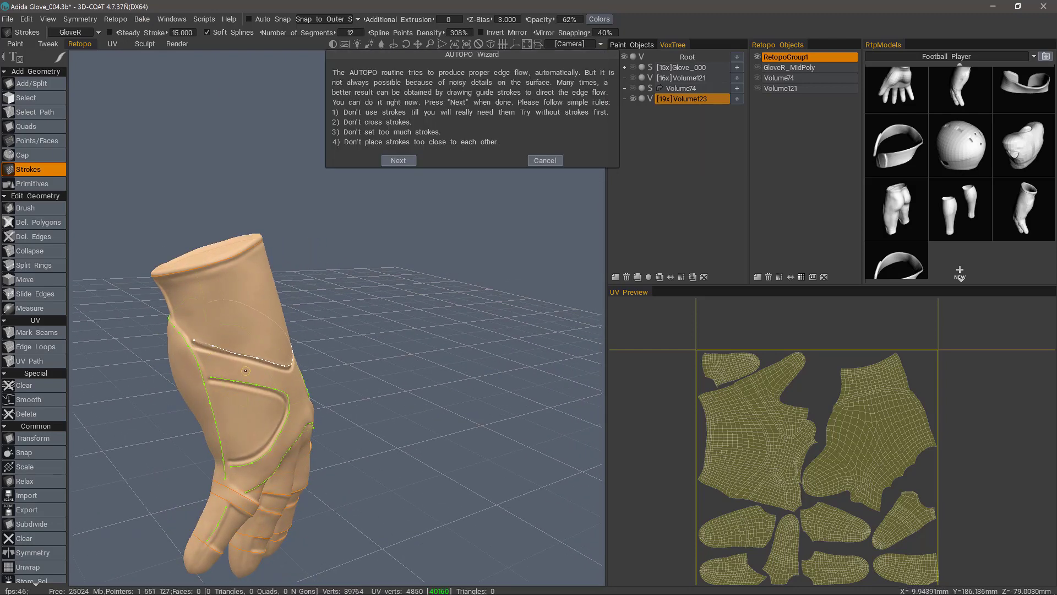
click(213, 346)
drag(247, 225, 176, 231)
alt+drag(315, 356, 407, 322)
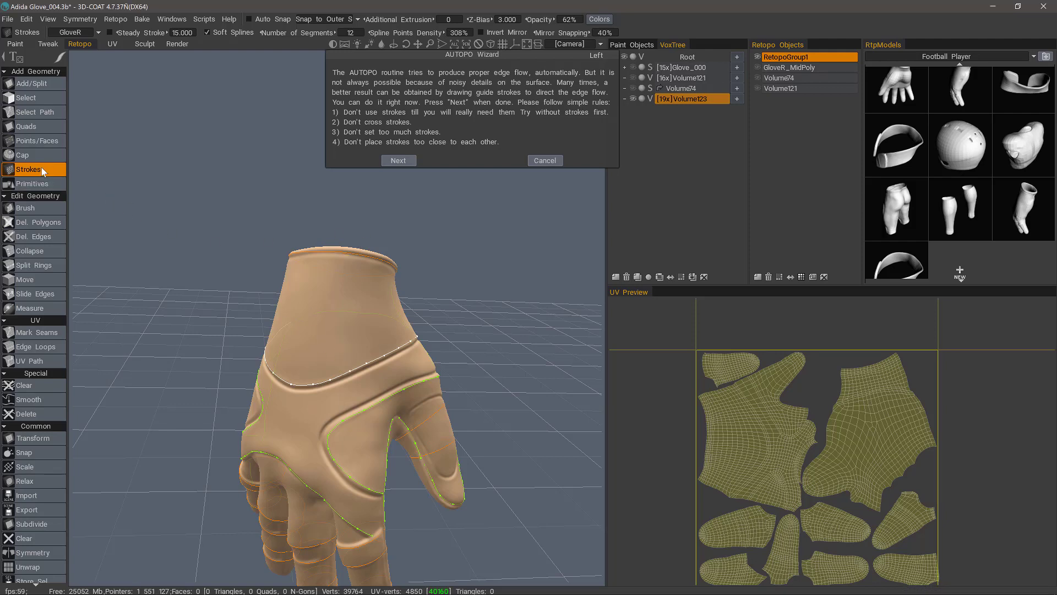
drag(206, 265, 442, 283)
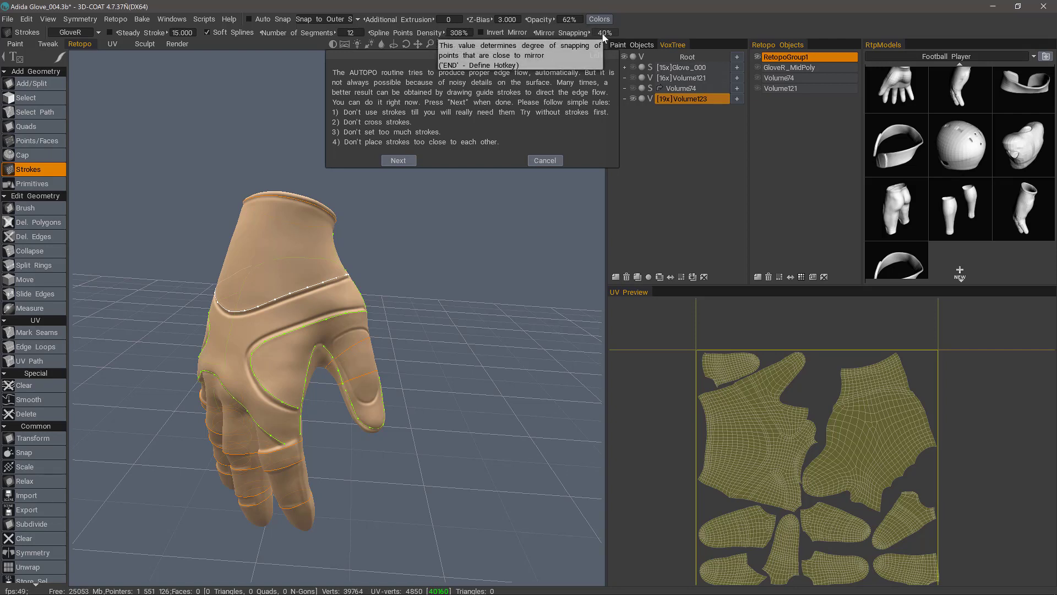
alt+drag(272, 218, 305, 215)
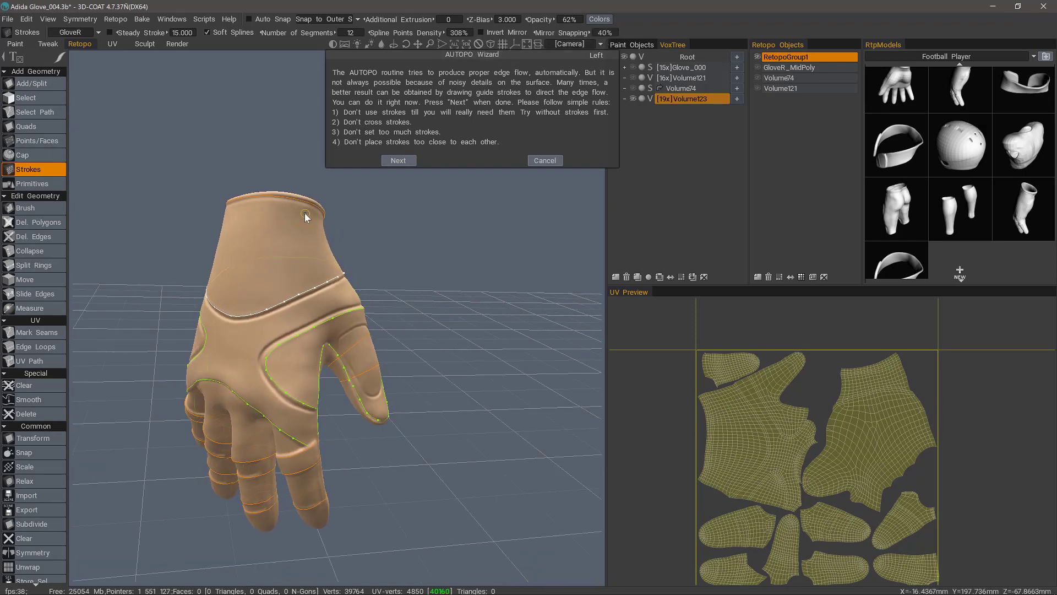
middle_drag(306, 216, 261, 292)
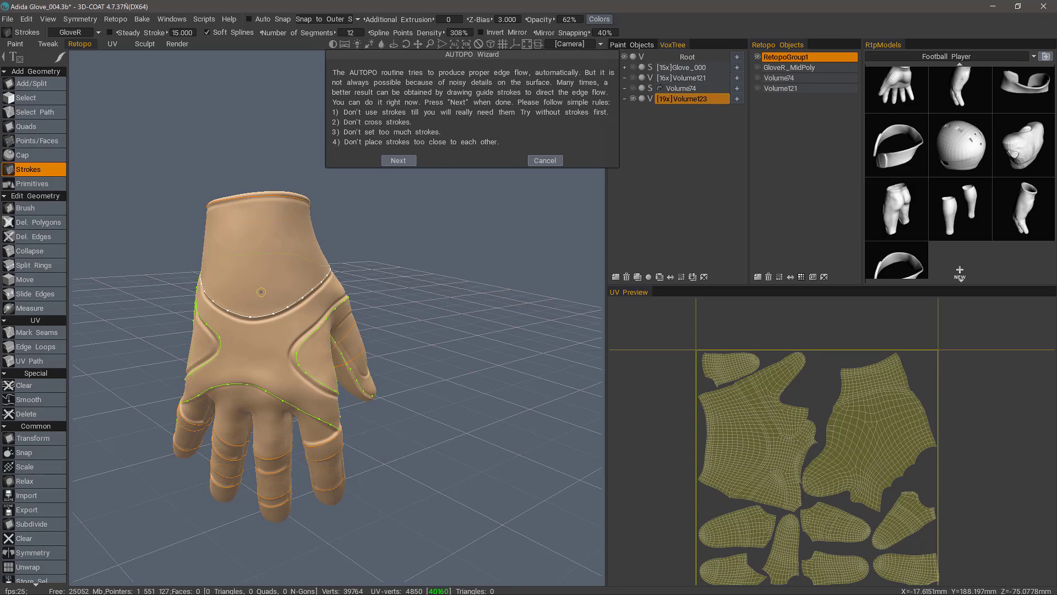
Finish the guide stroke stage of the AUTOPO wizard to generate the retopology mesh of the glove
middle_drag(381, 420, 297, 181)
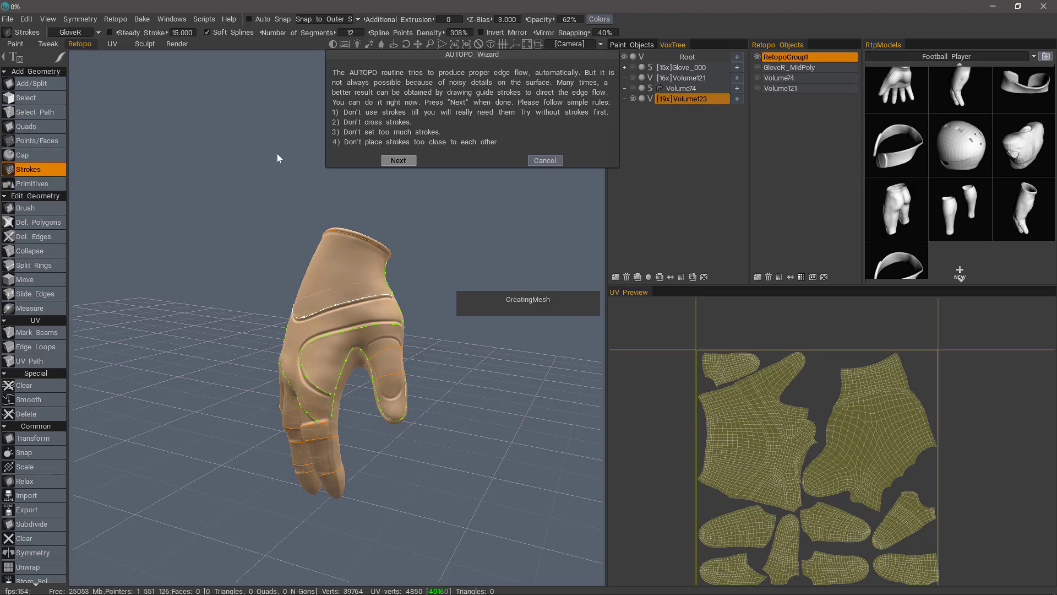
alt+drag(247, 176, 179, 295)
alt+right_drag(180, 295, 193, 310)
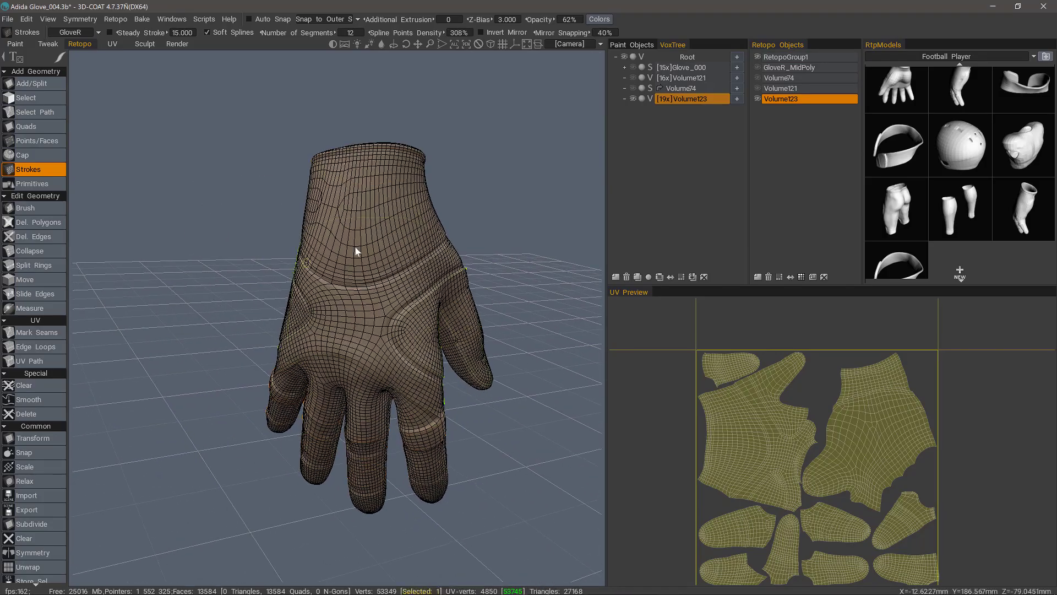
Compare the edge flow of the retopo objects Volume123 and Volume121 by switching their visibility, ending with Volume123 shown
click(758, 99)
click(758, 88)
drag(331, 308, 259, 314)
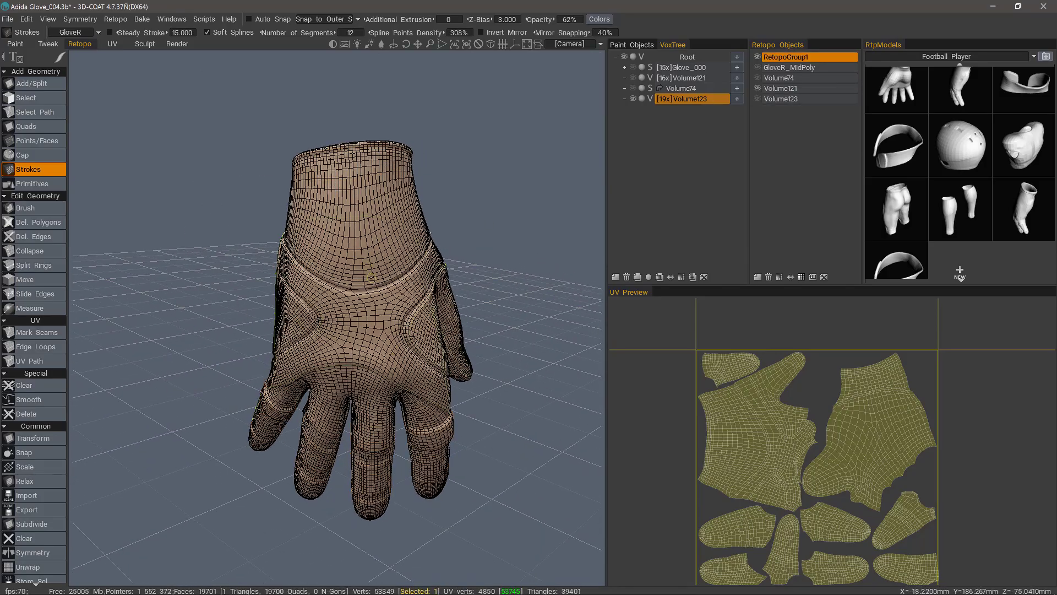
alt+drag(364, 277, 449, 299)
click(758, 88)
click(764, 99)
alt+drag(367, 315, 516, 140)
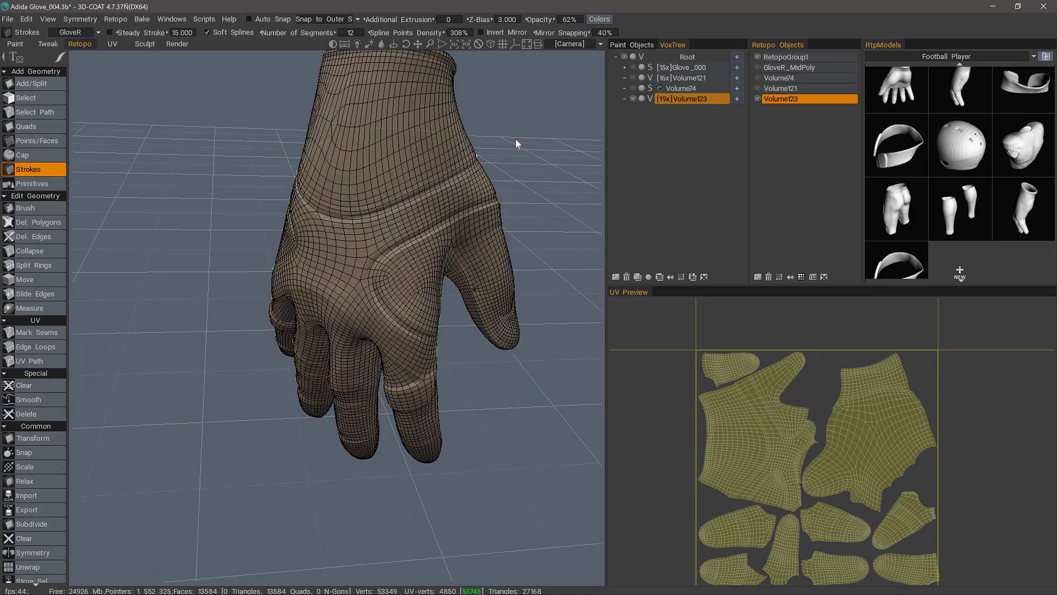
Delete the Volume123 retopo object, leaving the sculpted glove with its guide strokes in place
click(769, 276)
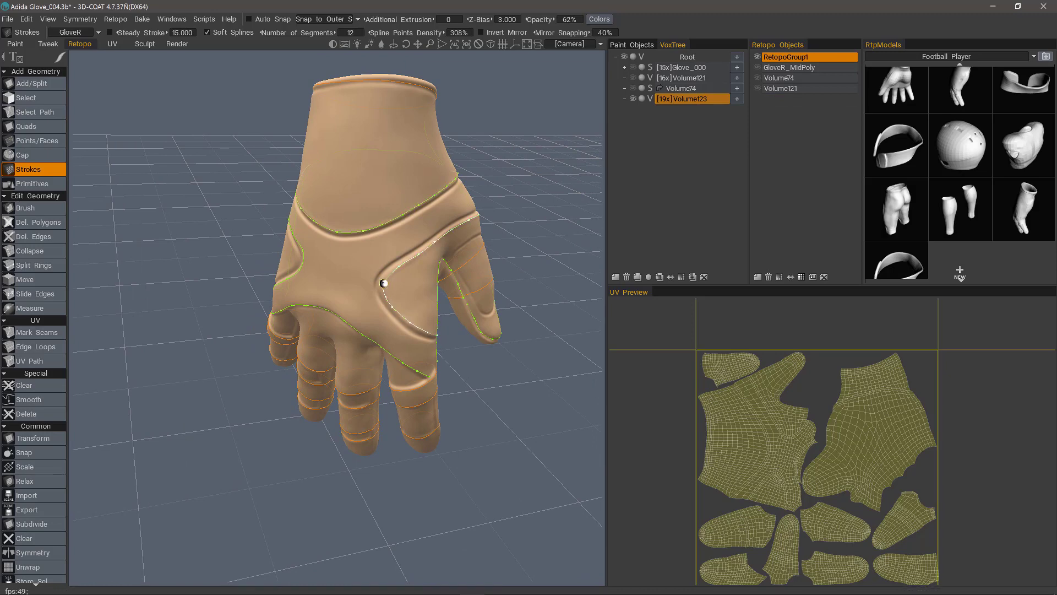
alt+drag(390, 266, 411, 263)
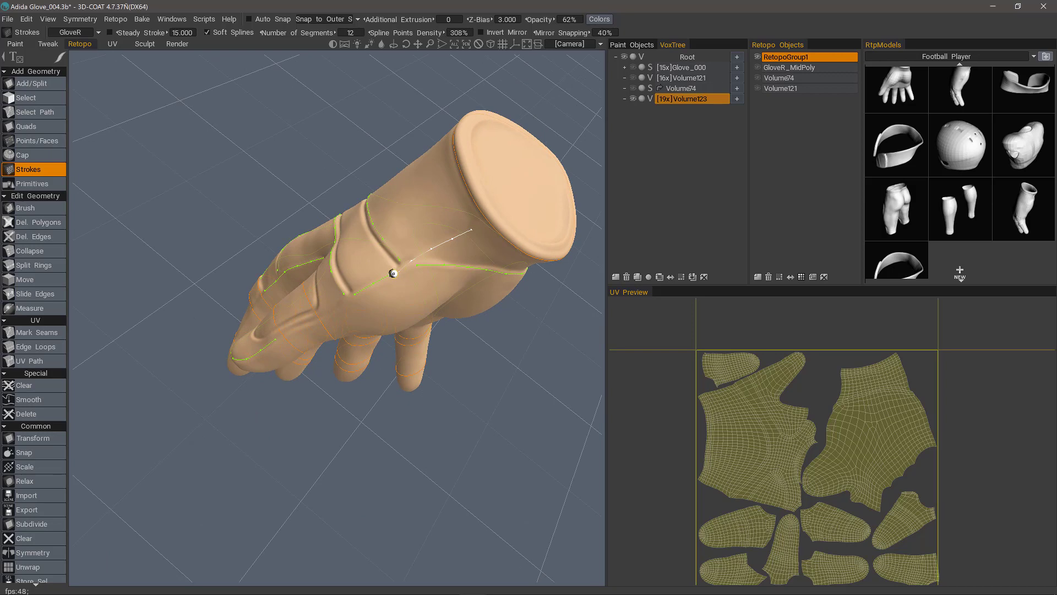
mouse_move(393, 273)
alt+mouse_down()
mouse_move(410, 299)
mouse_move(278, 153)
mouse_move(321, 231)
mouse_move(431, 259)
alt+mouse_up()
alt+drag(243, 215, 229, 208)
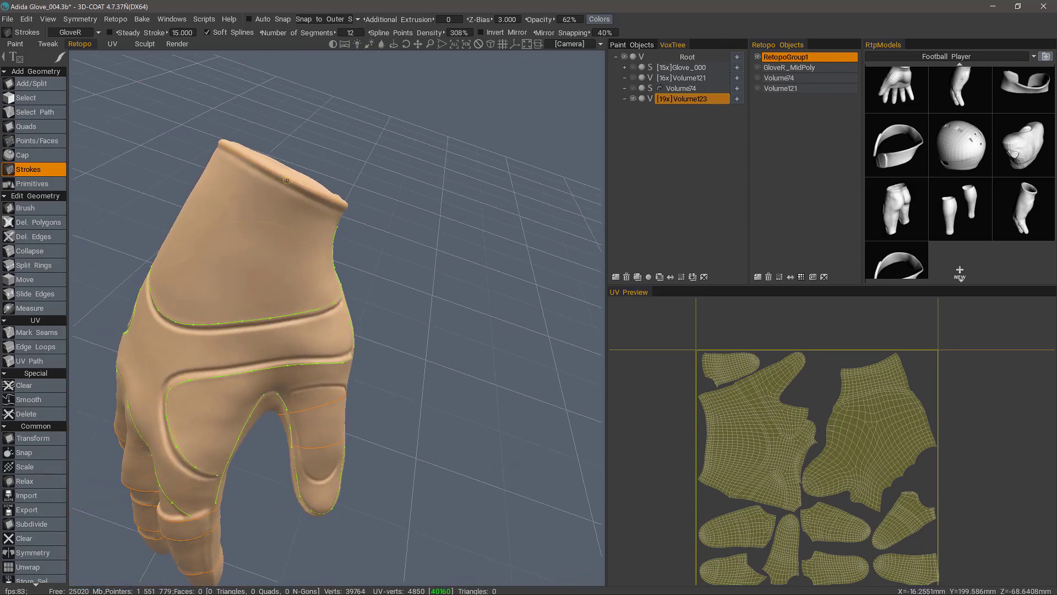
Slice a ring-shaped guide stroke straight across the wrist, between the cuff rim and the wrist groove
drag(337, 201, 370, 236)
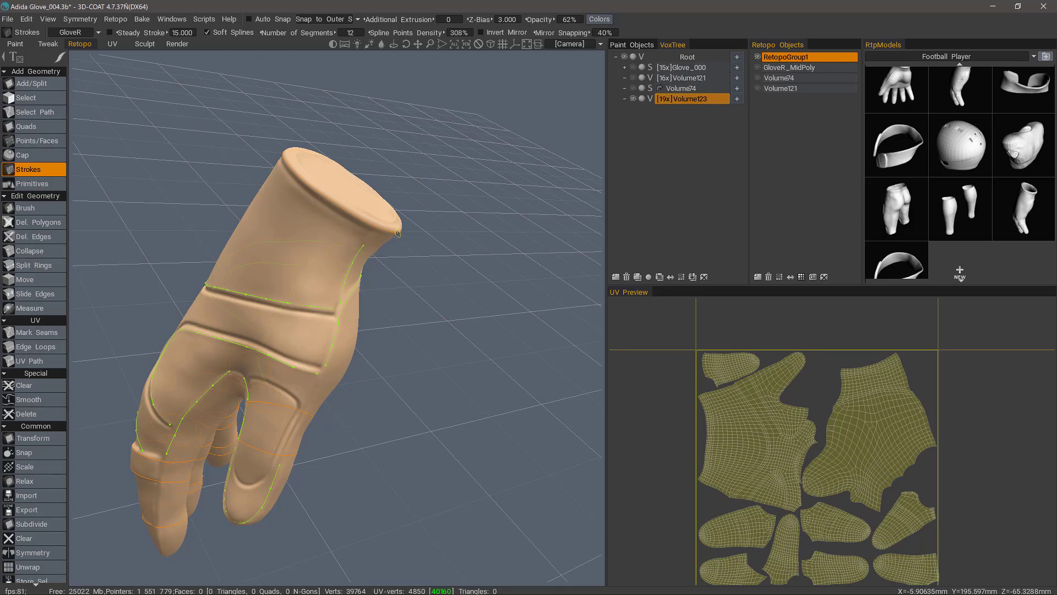
mouse_move(312, 187)
mouse_down()
mouse_move(510, 248)
mouse_move(354, 199)
mouse_move(338, 172)
mouse_move(240, 243)
mouse_move(395, 240)
mouse_move(314, 165)
mouse_move(219, 151)
mouse_move(262, 147)
mouse_move(329, 195)
mouse_up()
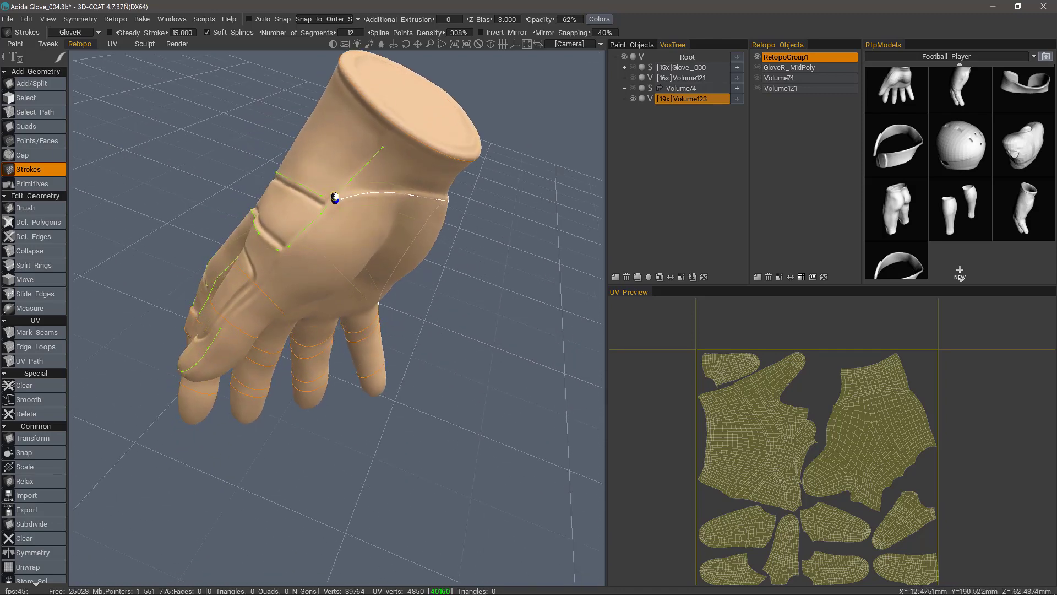
click(350, 179)
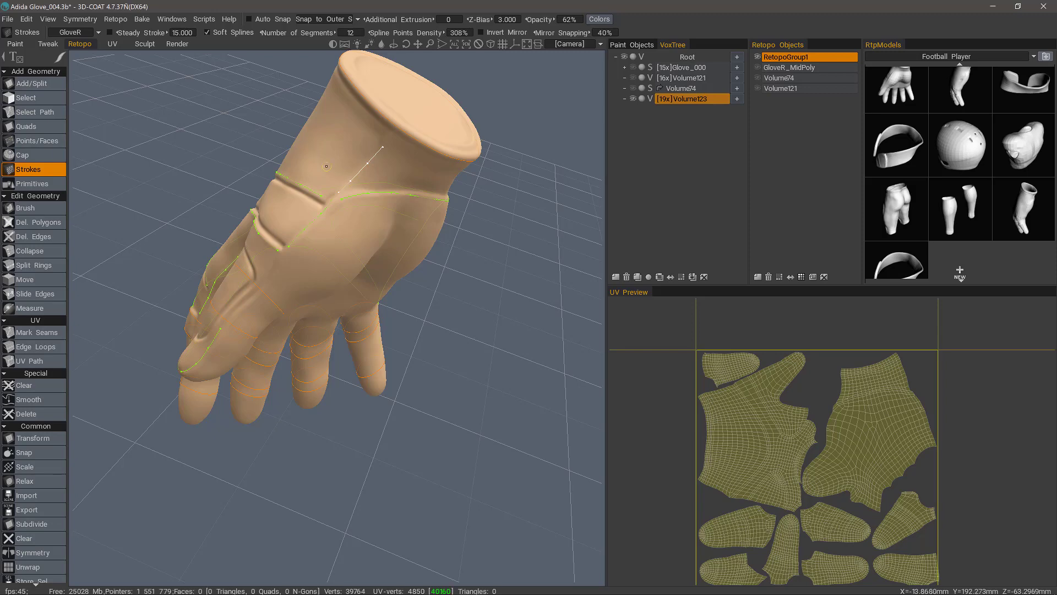
mouse_move(286, 123)
mouse_down()
mouse_move(305, 101)
mouse_move(291, 160)
mouse_move(267, 141)
mouse_up()
click(264, 128)
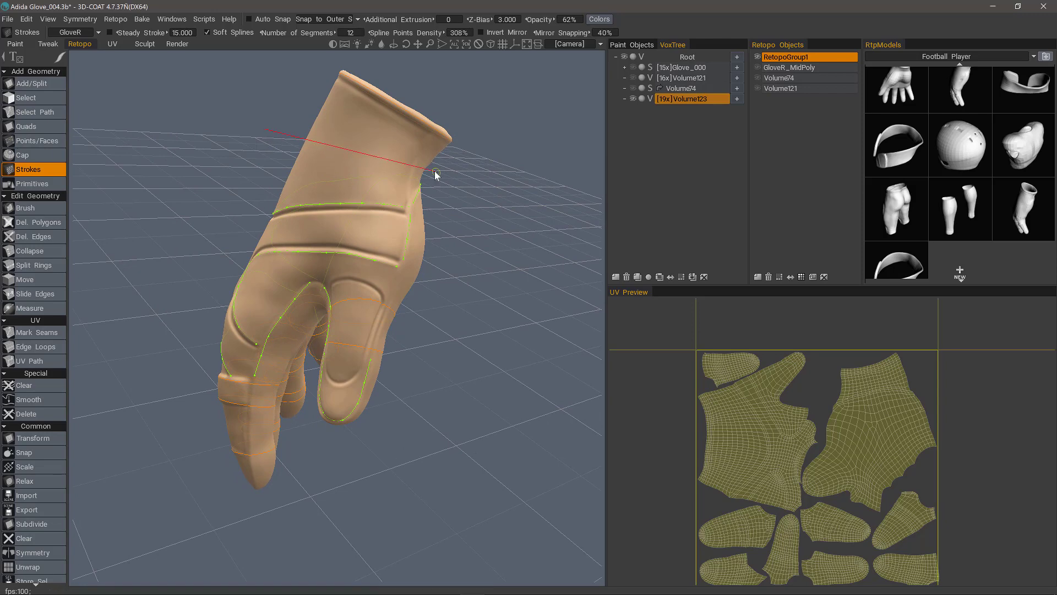
drag(446, 175, 448, 176)
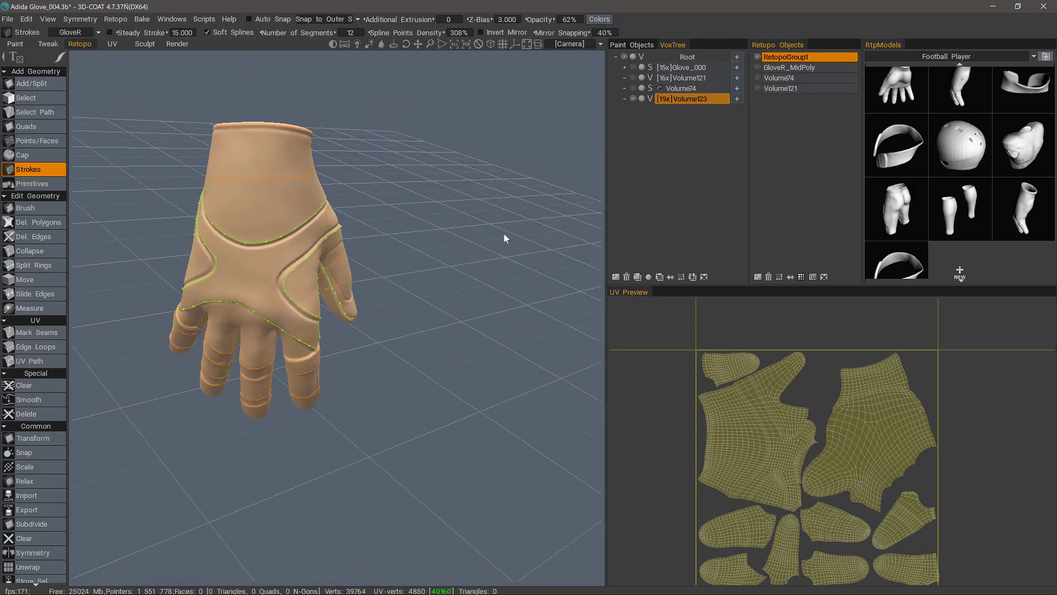
Start AUTOPO on the Volume123 sculpt volume, accepting a required poly count of 15000 with best, slowest quadrangulation quality
drag(421, 220, 576, 122)
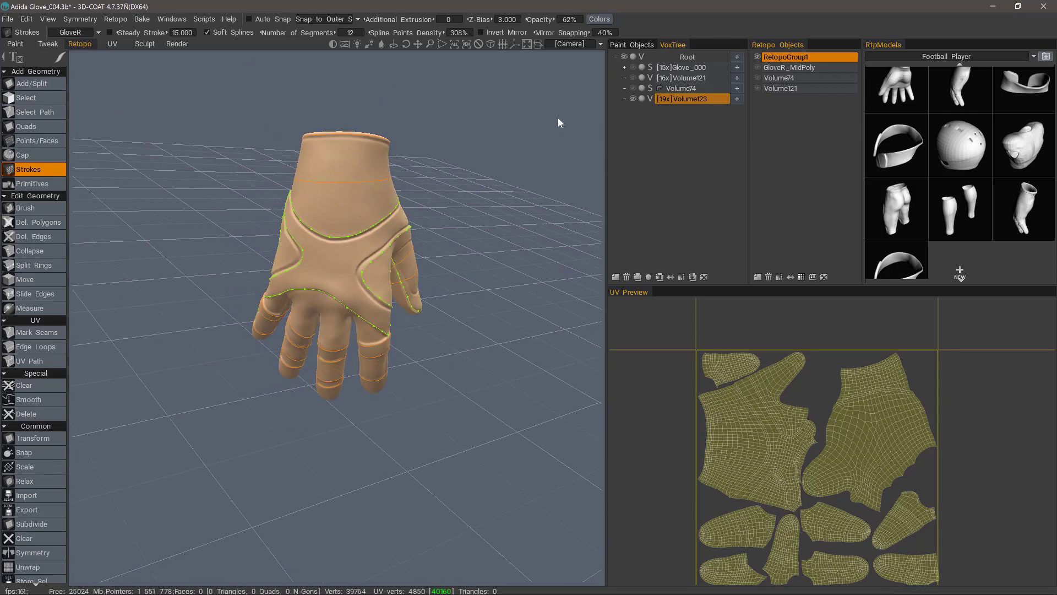
mouse_move(680, 100)
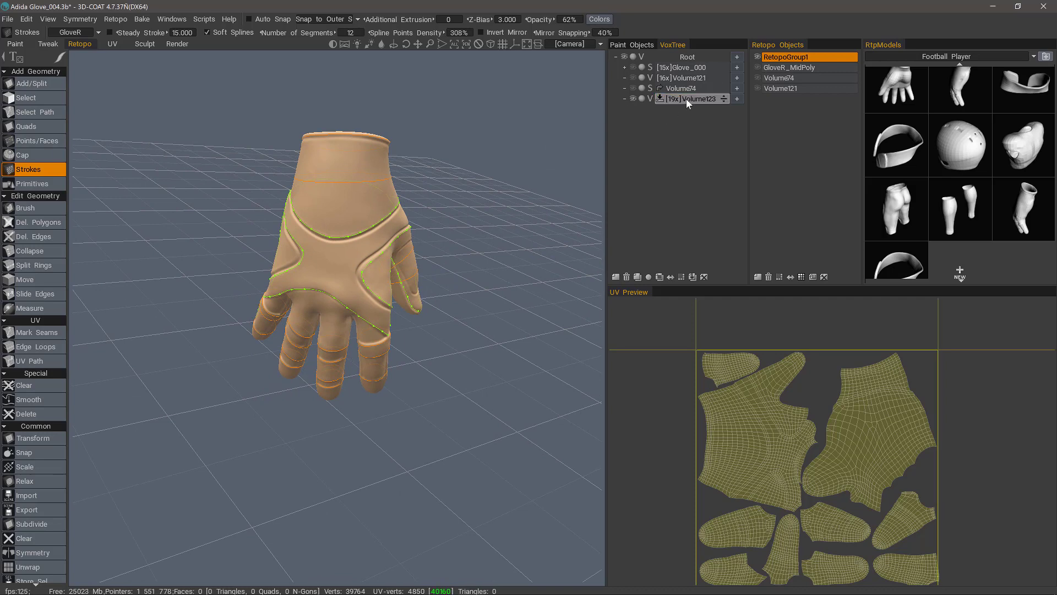
right_click(688, 102)
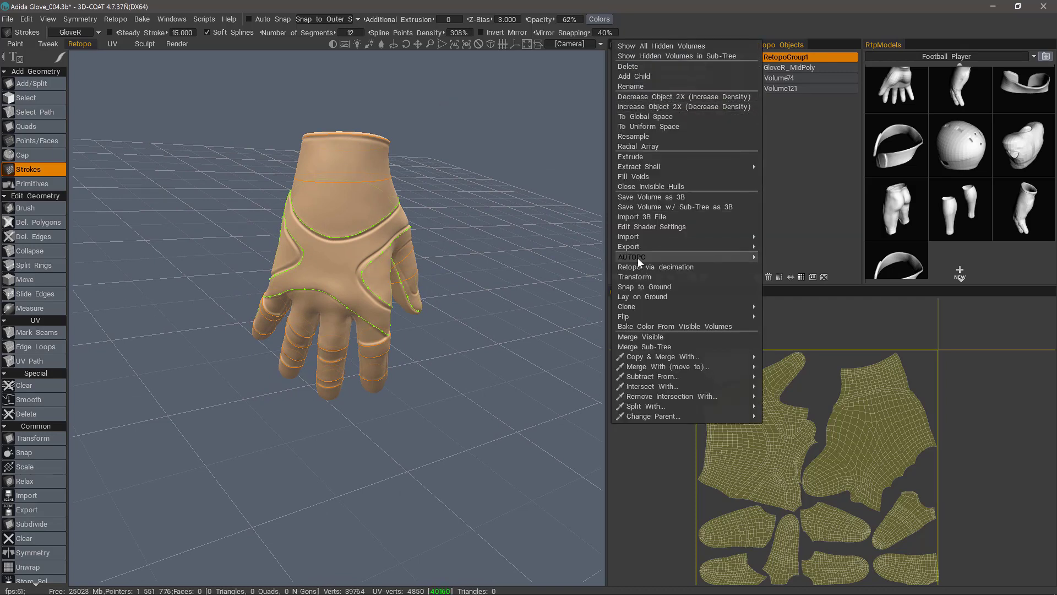
mouse_move(637, 257)
click(546, 264)
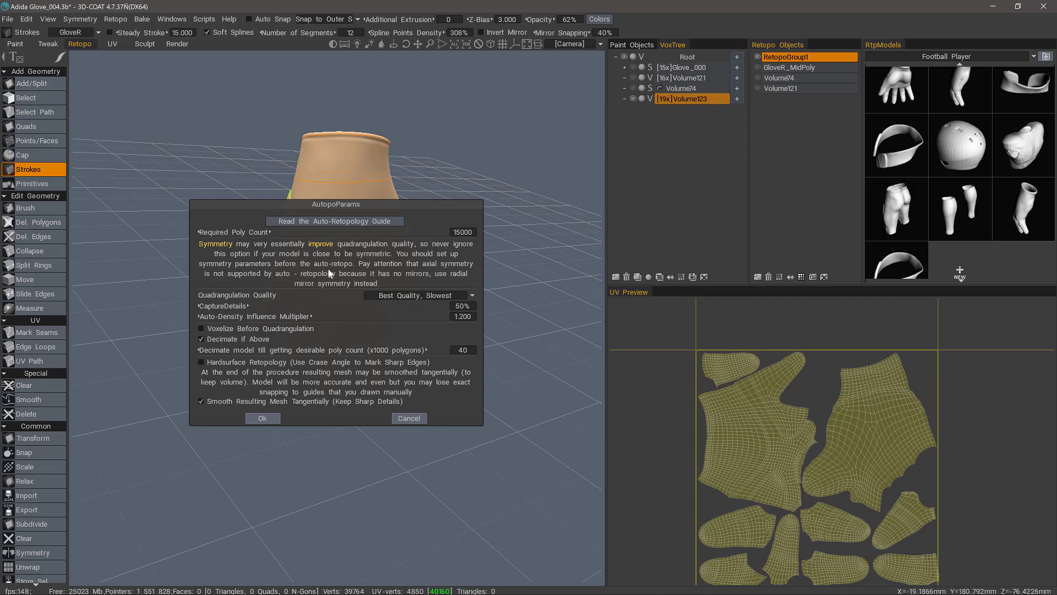
drag(390, 306, 414, 318)
click(263, 419)
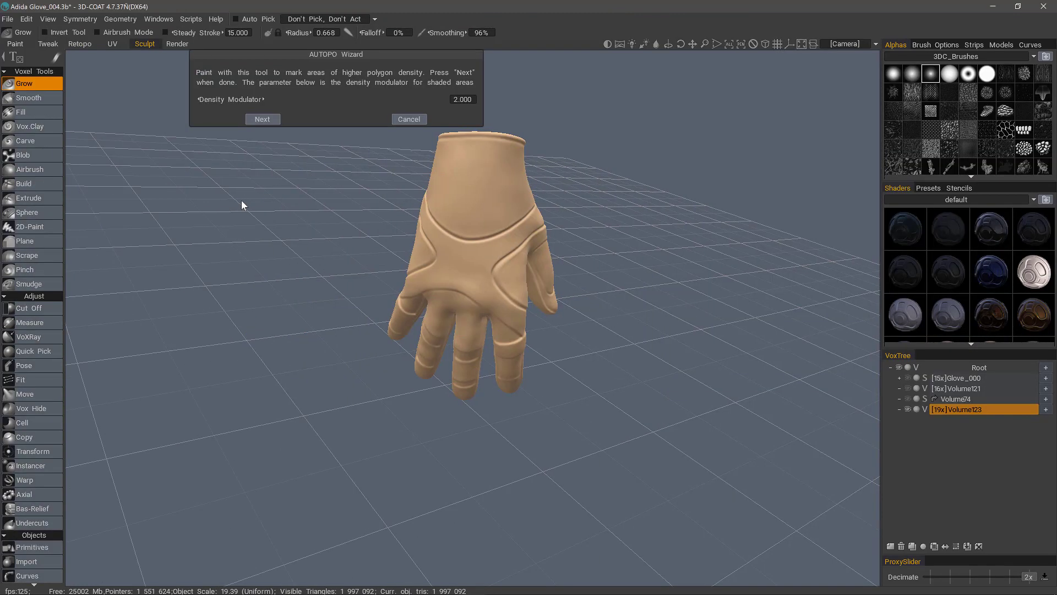
Skip the density painting stage of the AUTOPO wizard without marking any areas
click(264, 118)
alt+middle_drag(249, 112, 251, 157)
alt+drag(251, 158, 256, 168)
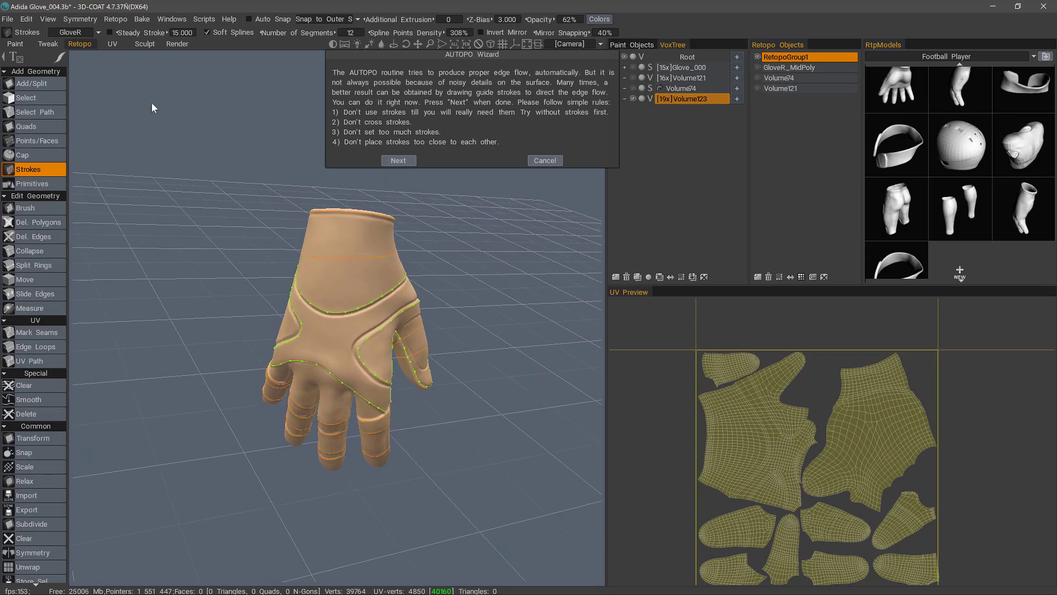
Switch the stroke drawing mode to rectangle and try a small rectangular mark on the cuff above the wrist ring stroke
click(61, 57)
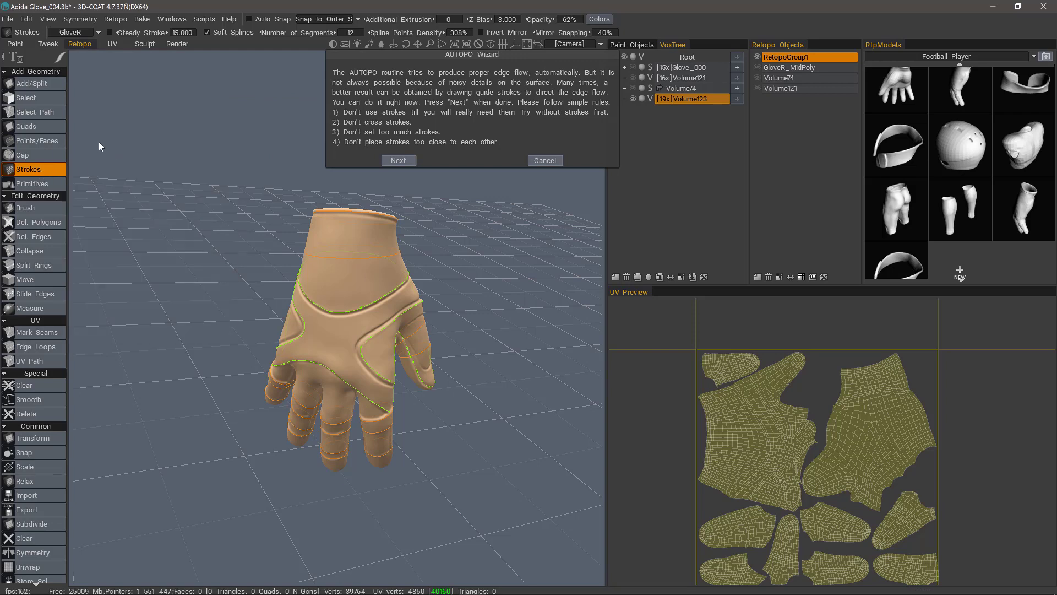
mouse_move(246, 56)
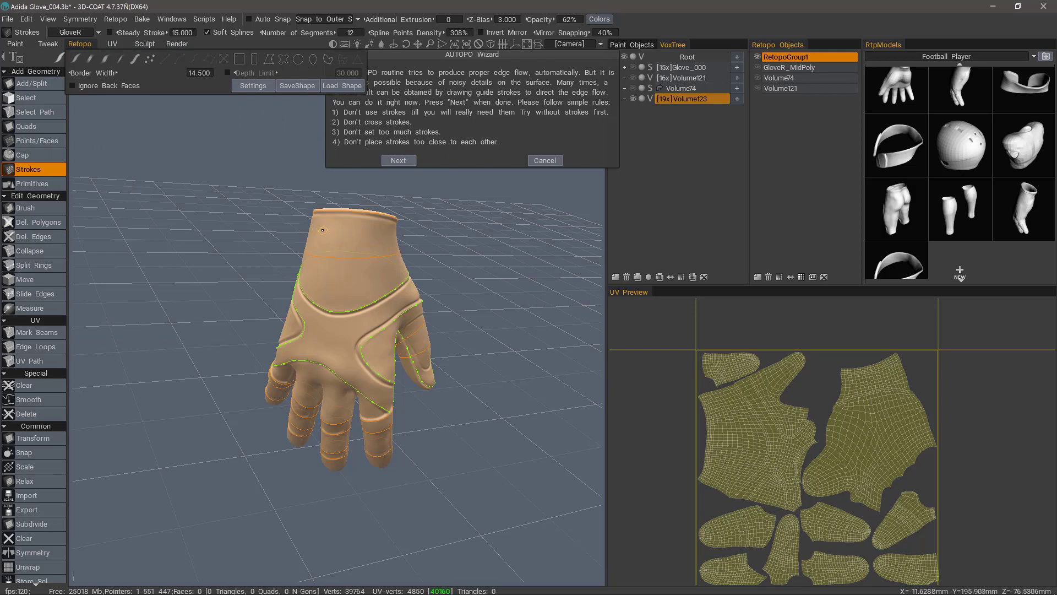
mouse_move(62, 57)
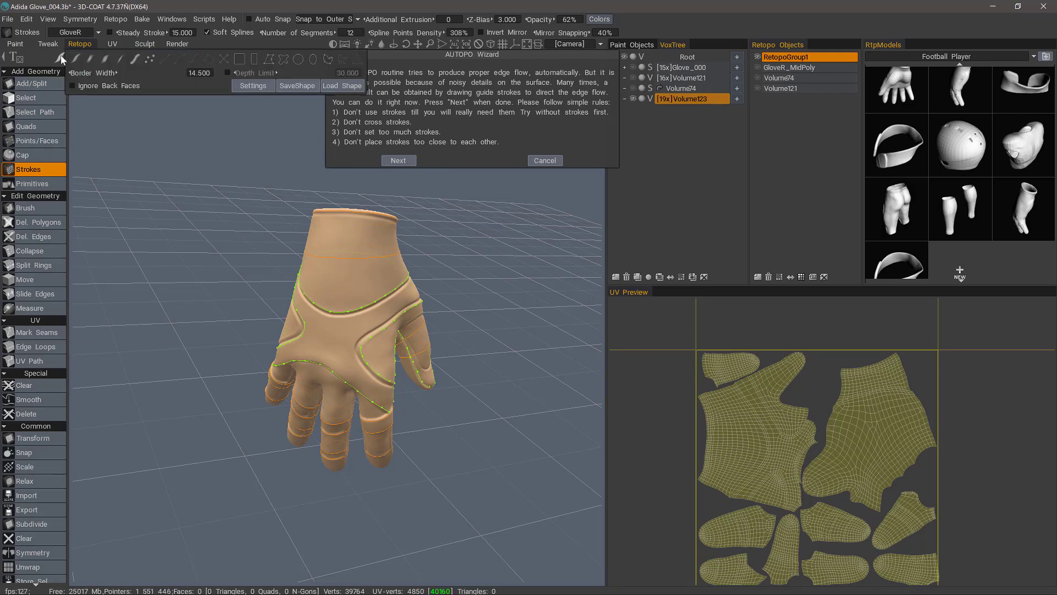
click(239, 58)
drag(331, 227, 351, 249)
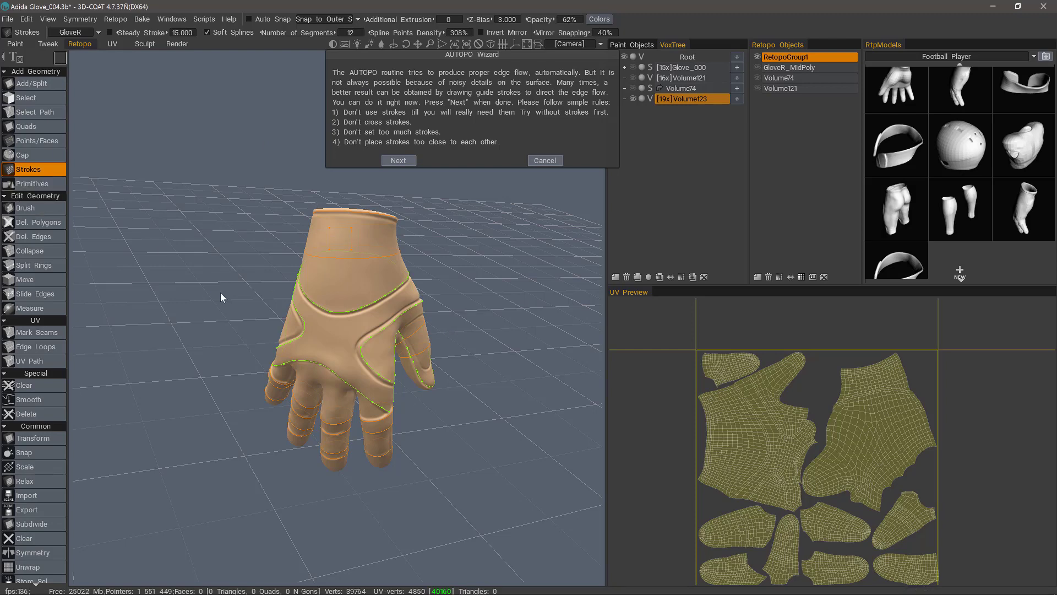
mouse_move(264, 236)
alt+mouse_down()
mouse_move(252, 179)
mouse_move(260, 233)
alt+mouse_up()
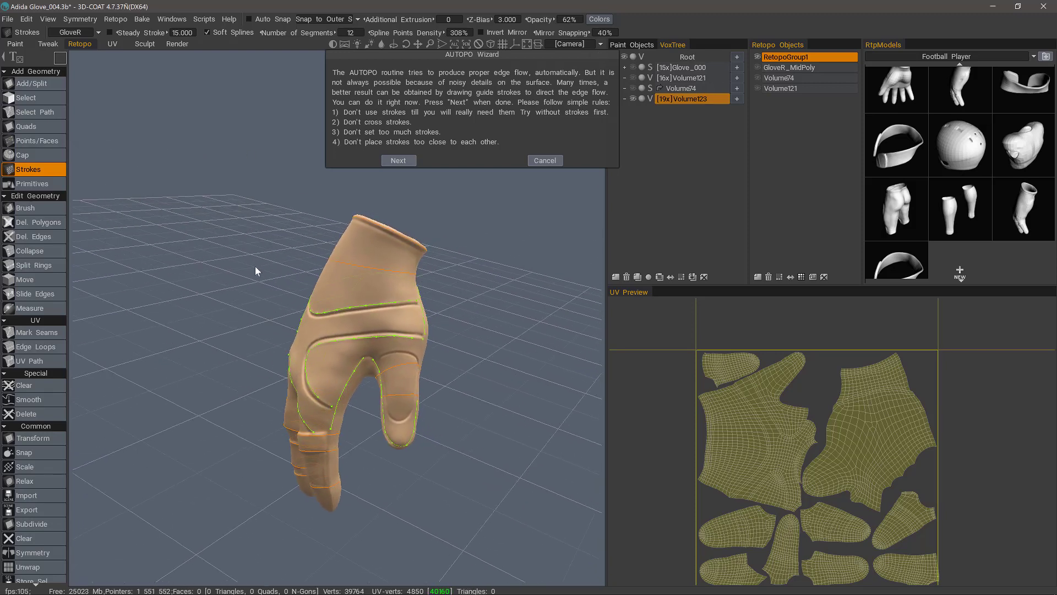
Finish the guide stroke stage to generate the retopology mesh, and examine its surface between the fingers
click(397, 161)
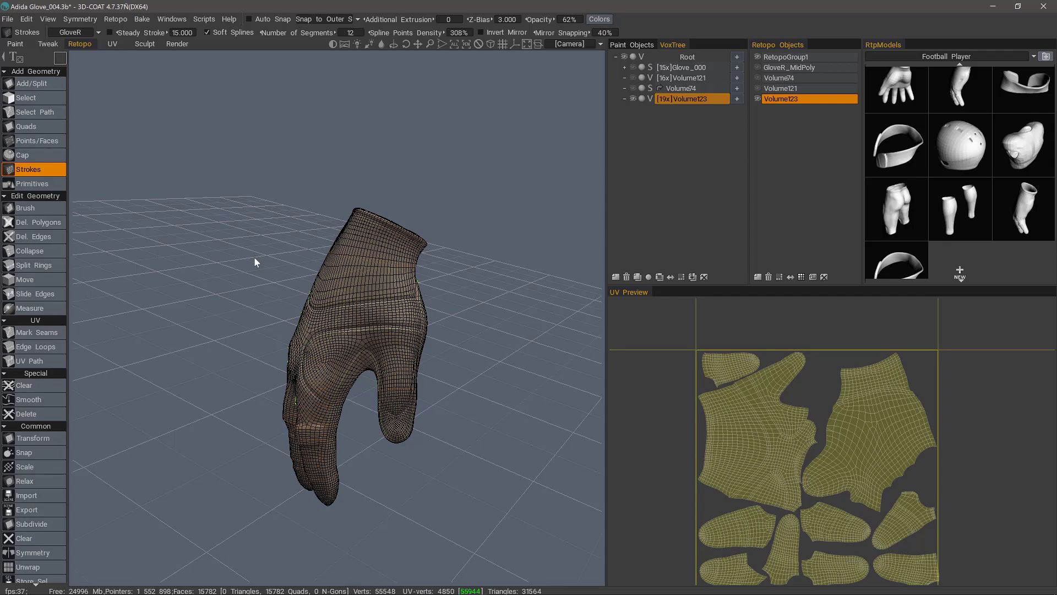
drag(254, 257, 354, 342)
right_drag(354, 342, 381, 282)
drag(381, 282, 444, 269)
alt+right_drag(444, 269, 452, 250)
alt+drag(452, 252, 468, 220)
click(248, 19)
click(249, 18)
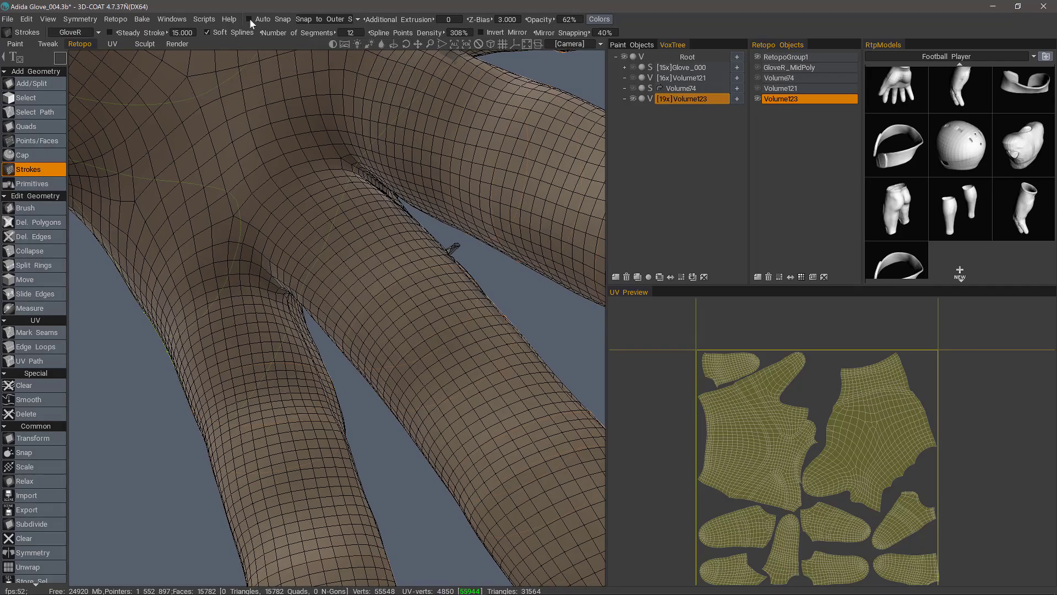
mouse_move(435, 279)
alt+mouse_down()
mouse_move(448, 264)
mouse_move(440, 254)
mouse_move(430, 275)
alt+mouse_up()
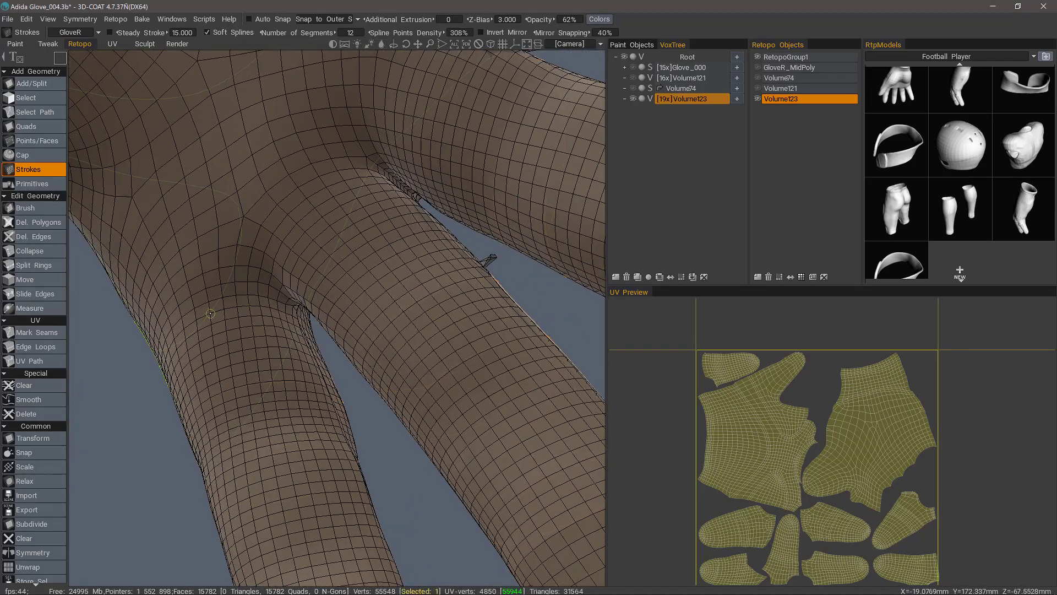
Select the vertices of the stray spike sticking out between the fingers, relax the mesh three times, and clear the selection
click(31, 99)
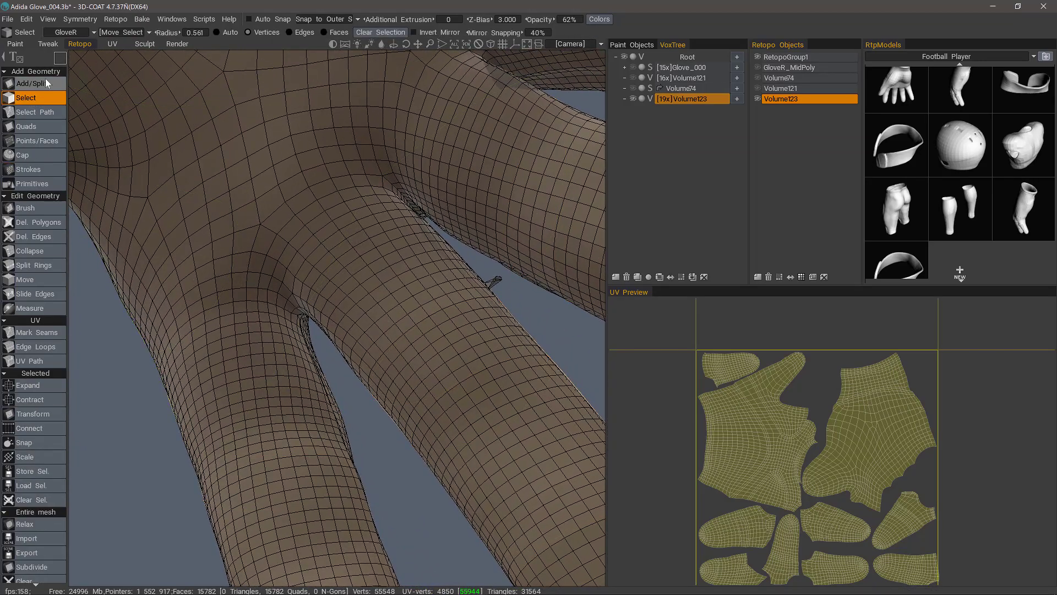
mouse_move(55, 60)
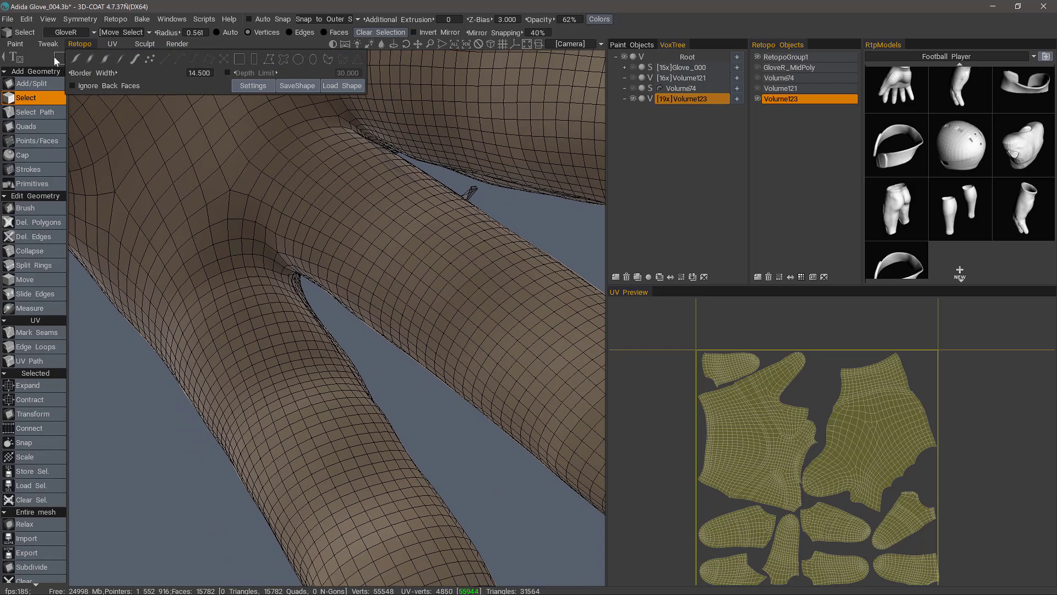
click(268, 59)
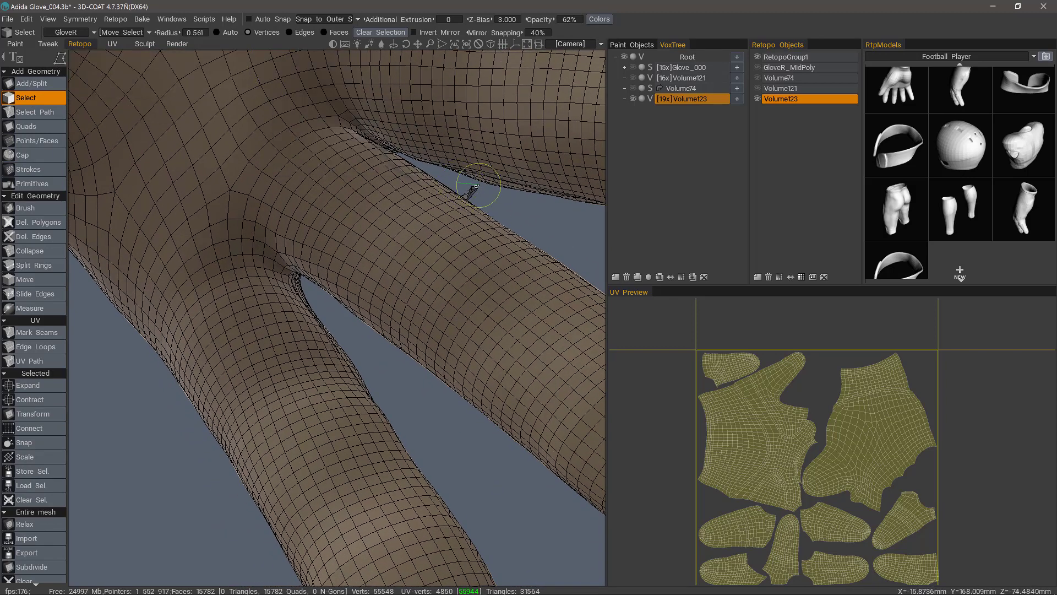
click(459, 183)
alt+drag(413, 167, 109, 408)
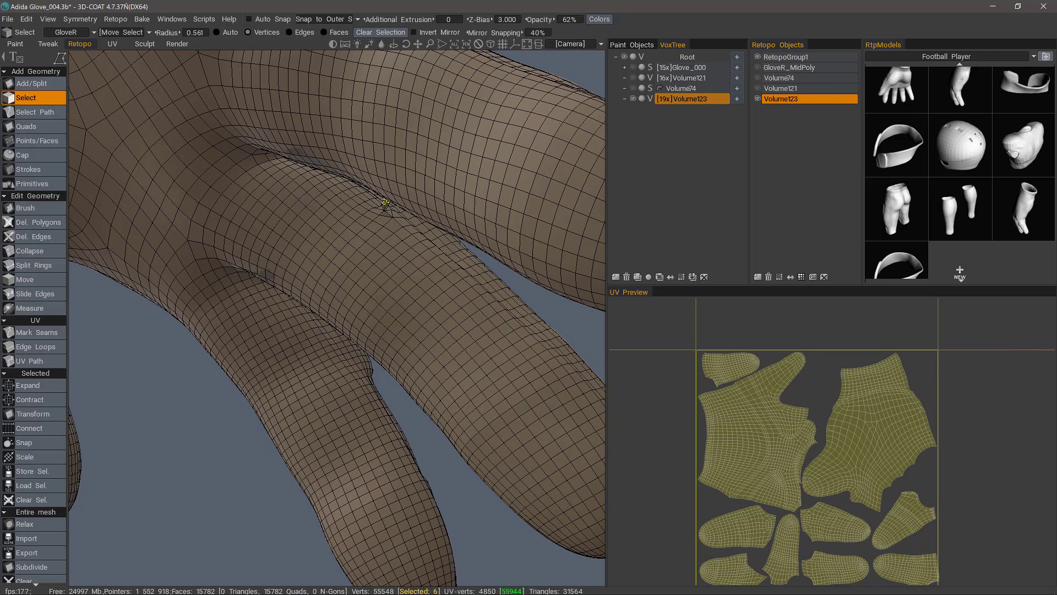
click(43, 525)
click(45, 526)
click(48, 526)
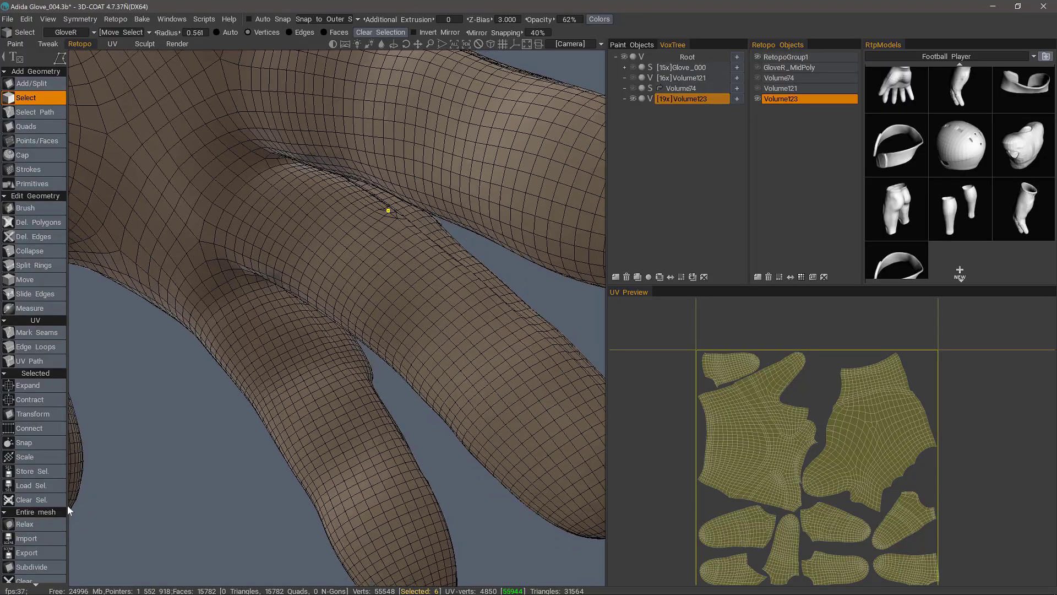
right_drag(187, 286, 362, 260)
key(Escape)
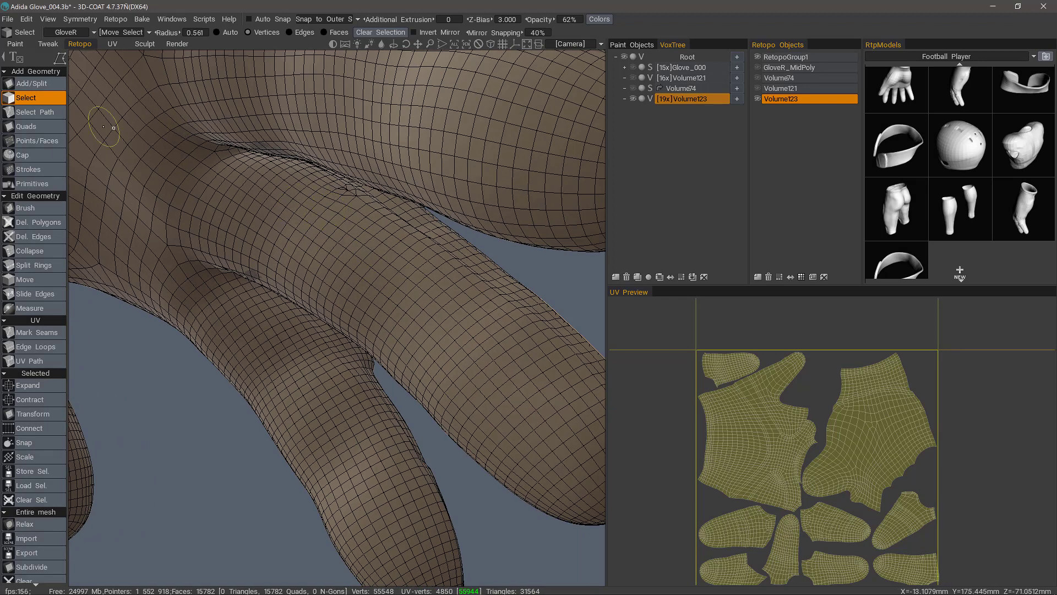
Enable Auto Snap and smooth the tangled polygons on the side of the finger with the retopo Brush
click(25, 207)
click(342, 193)
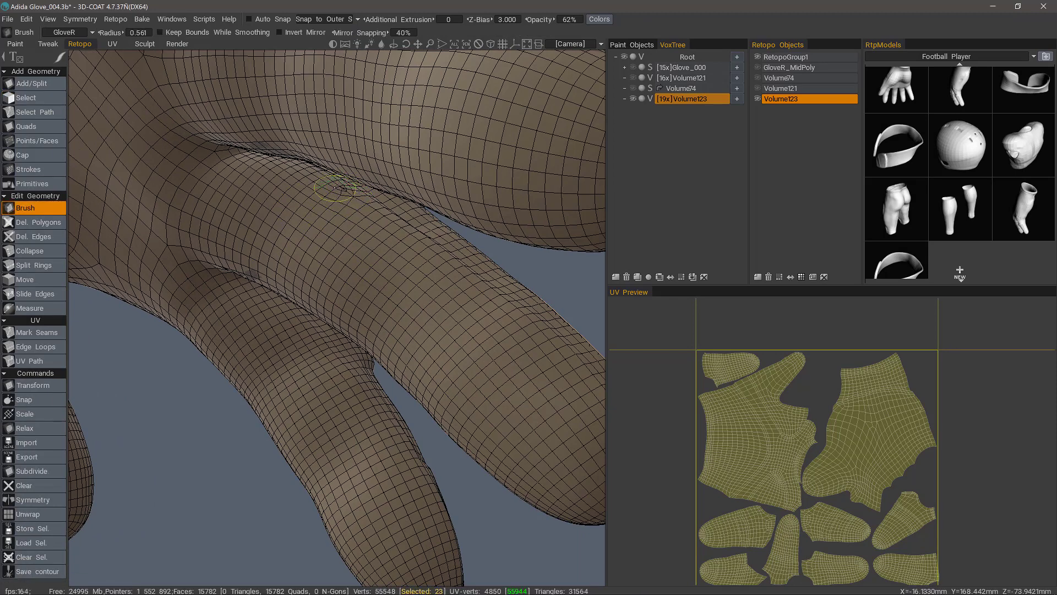
click(253, 19)
mouse_move(336, 191)
mouse_down()
mouse_move(344, 189)
mouse_move(329, 183)
mouse_move(364, 217)
mouse_up()
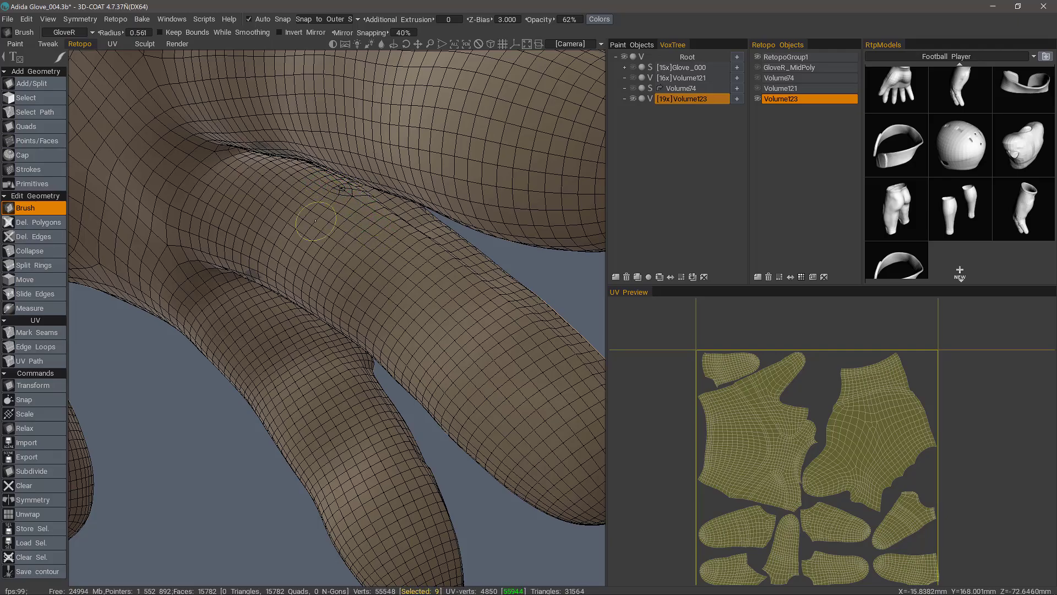
Examine the mesh's edge flow along the fingers and across the back of the whole glove
alt+right_drag(317, 222, 309, 243)
mouse_move(309, 243)
alt+mouse_down()
mouse_move(328, 304)
mouse_move(279, 233)
mouse_move(385, 110)
alt+mouse_up()
middle_drag(386, 110, 359, 259)
alt+drag(359, 259, 362, 240)
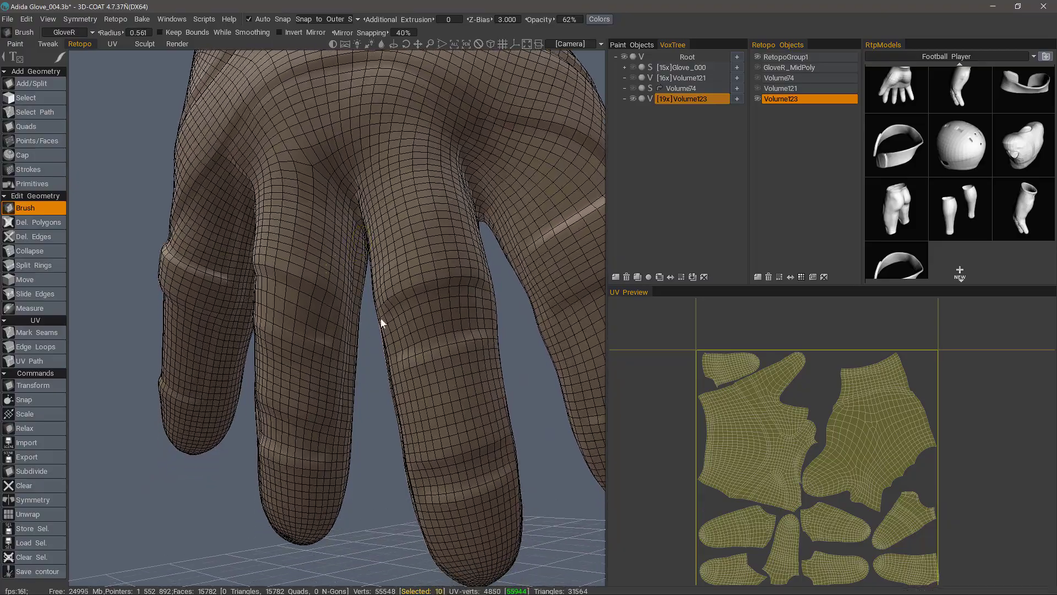
alt+right_drag(382, 323, 388, 267)
alt+drag(389, 267, 422, 312)
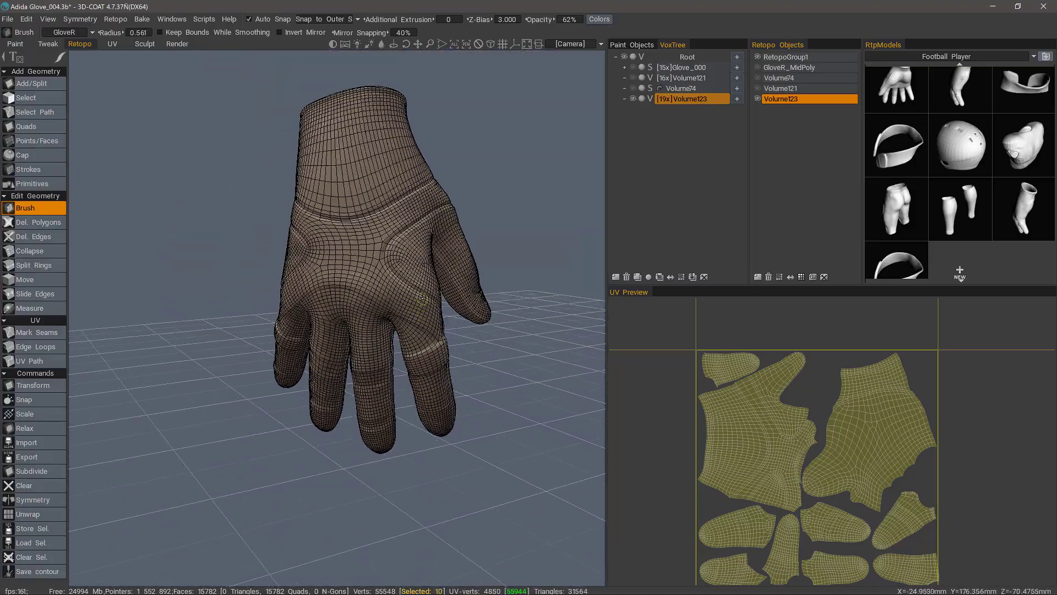